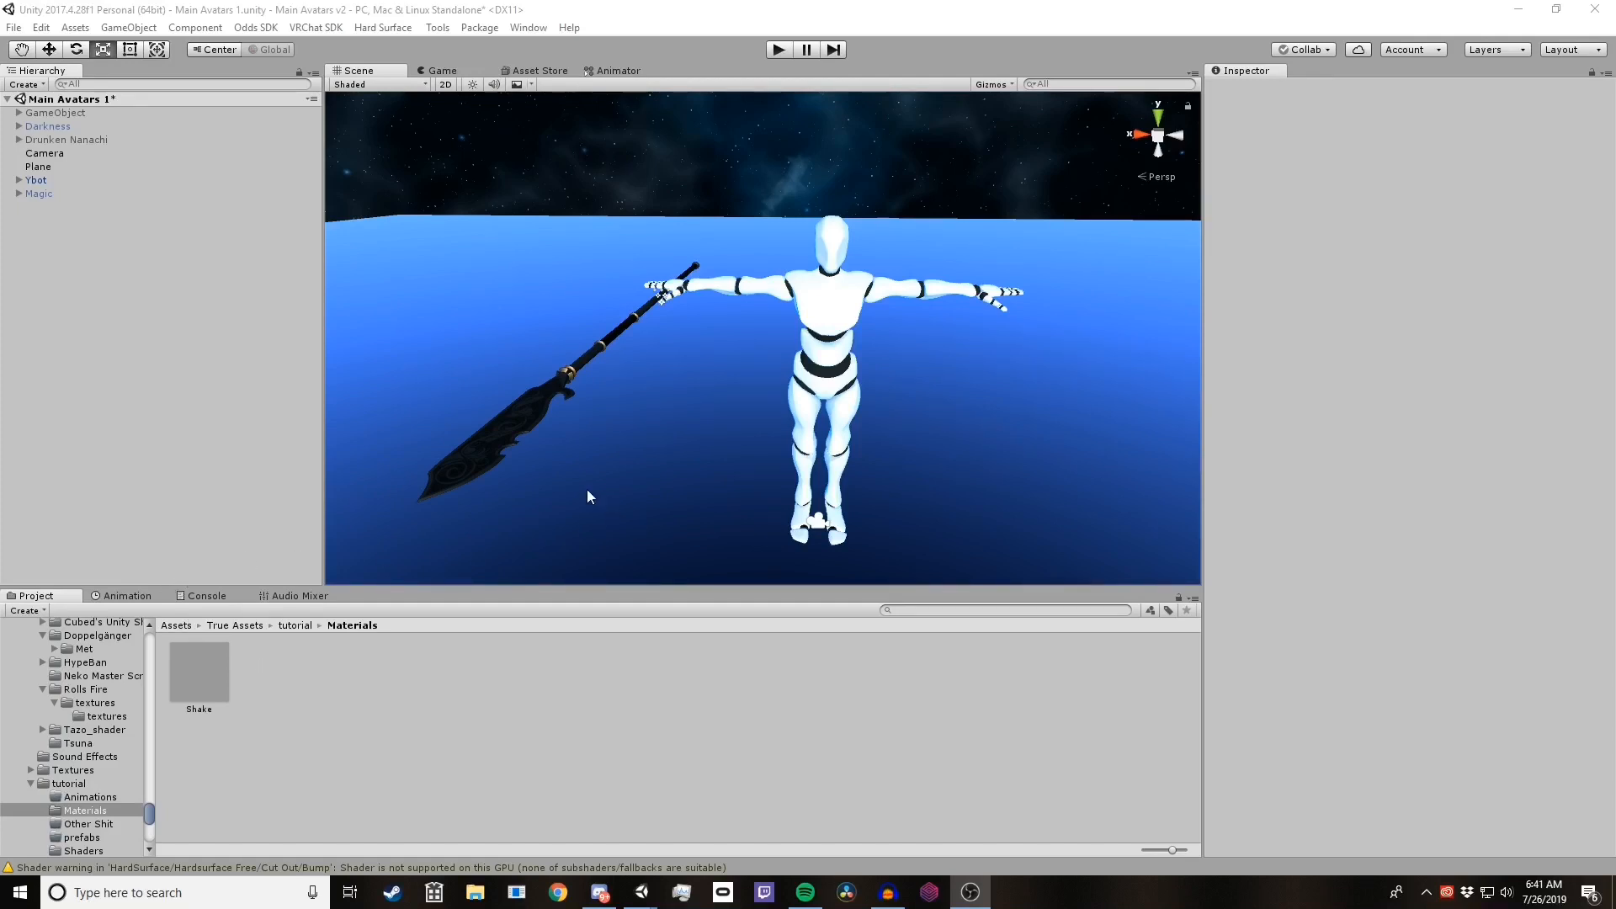
Step: View the Shake material's settings, and add a 3D sphere to the scene
right_click_drag(633, 410, 783, 397)
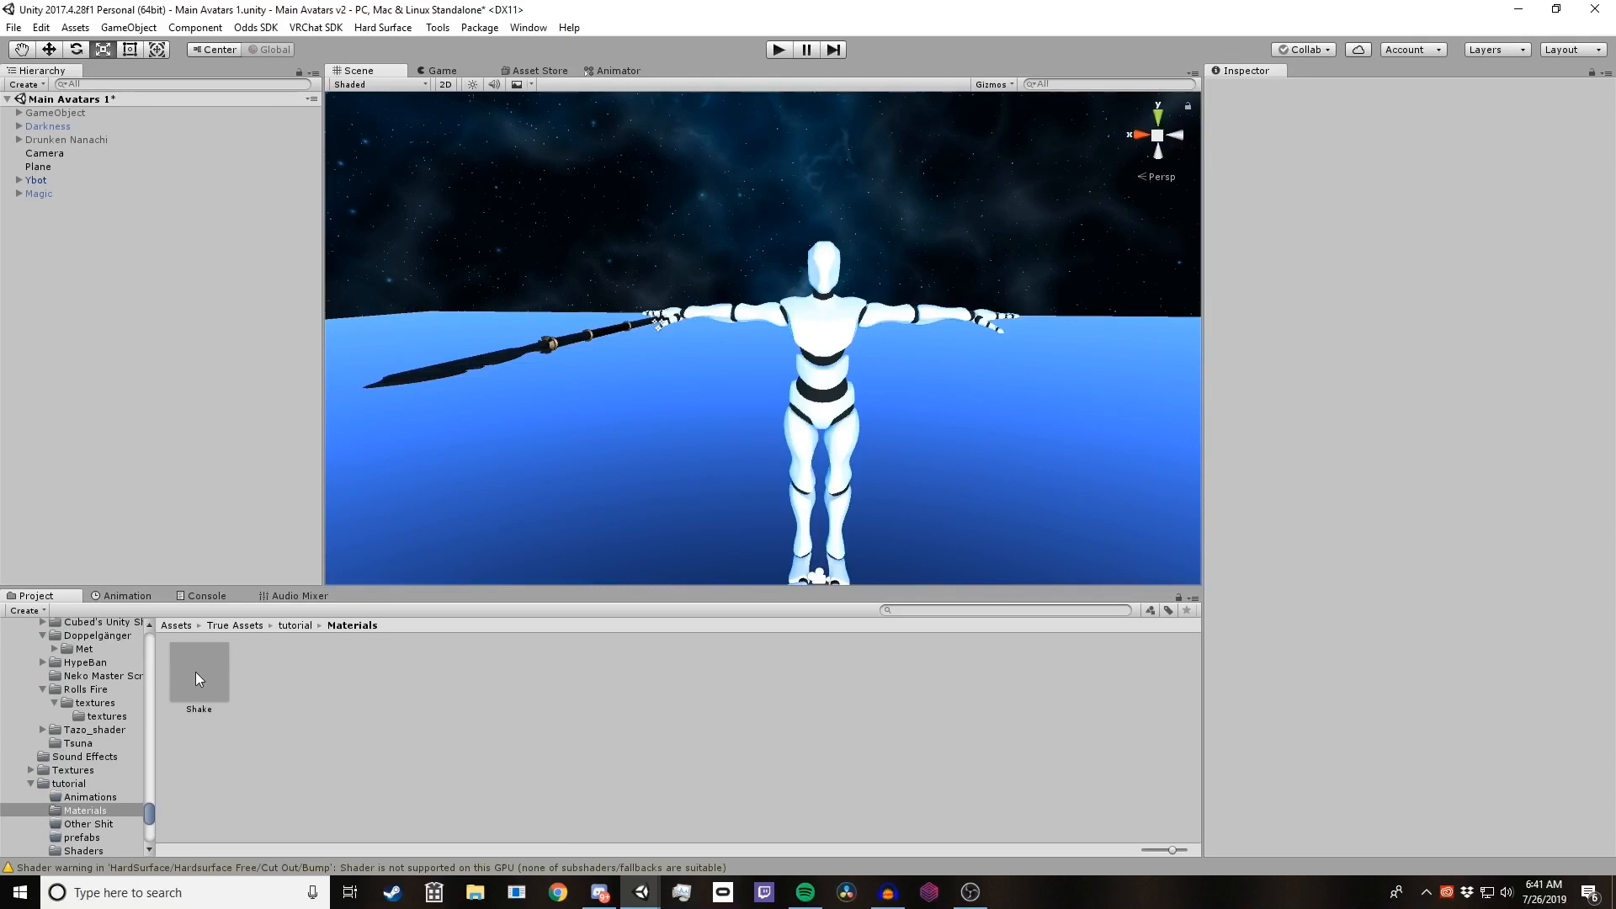
left_click(224, 692)
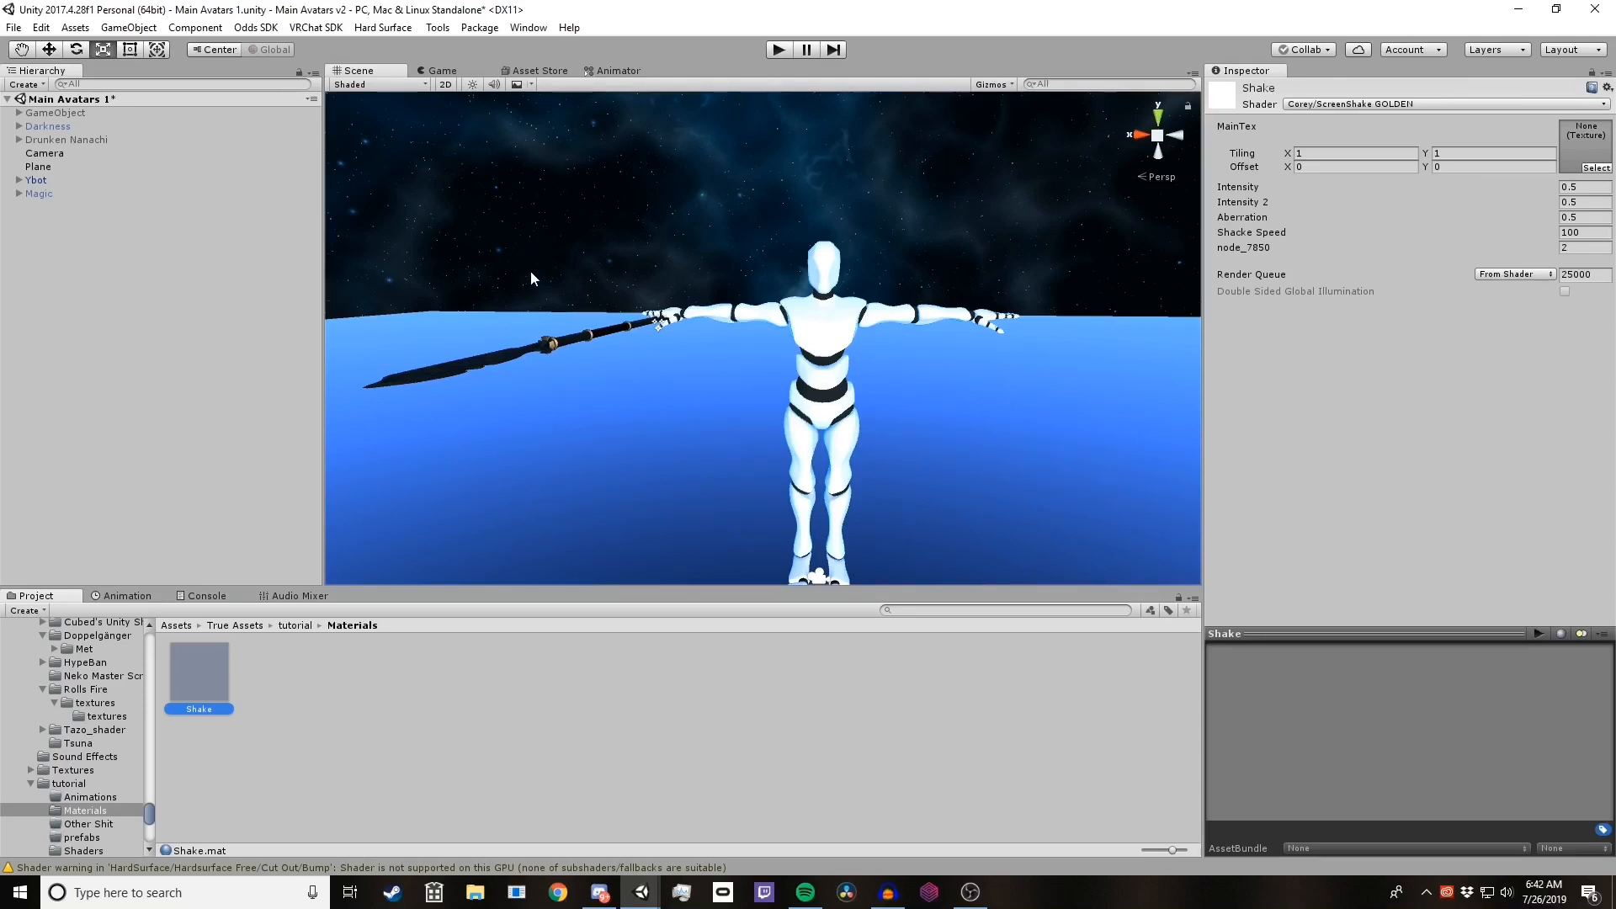
right_click(49, 269)
mouse_move(118, 446)
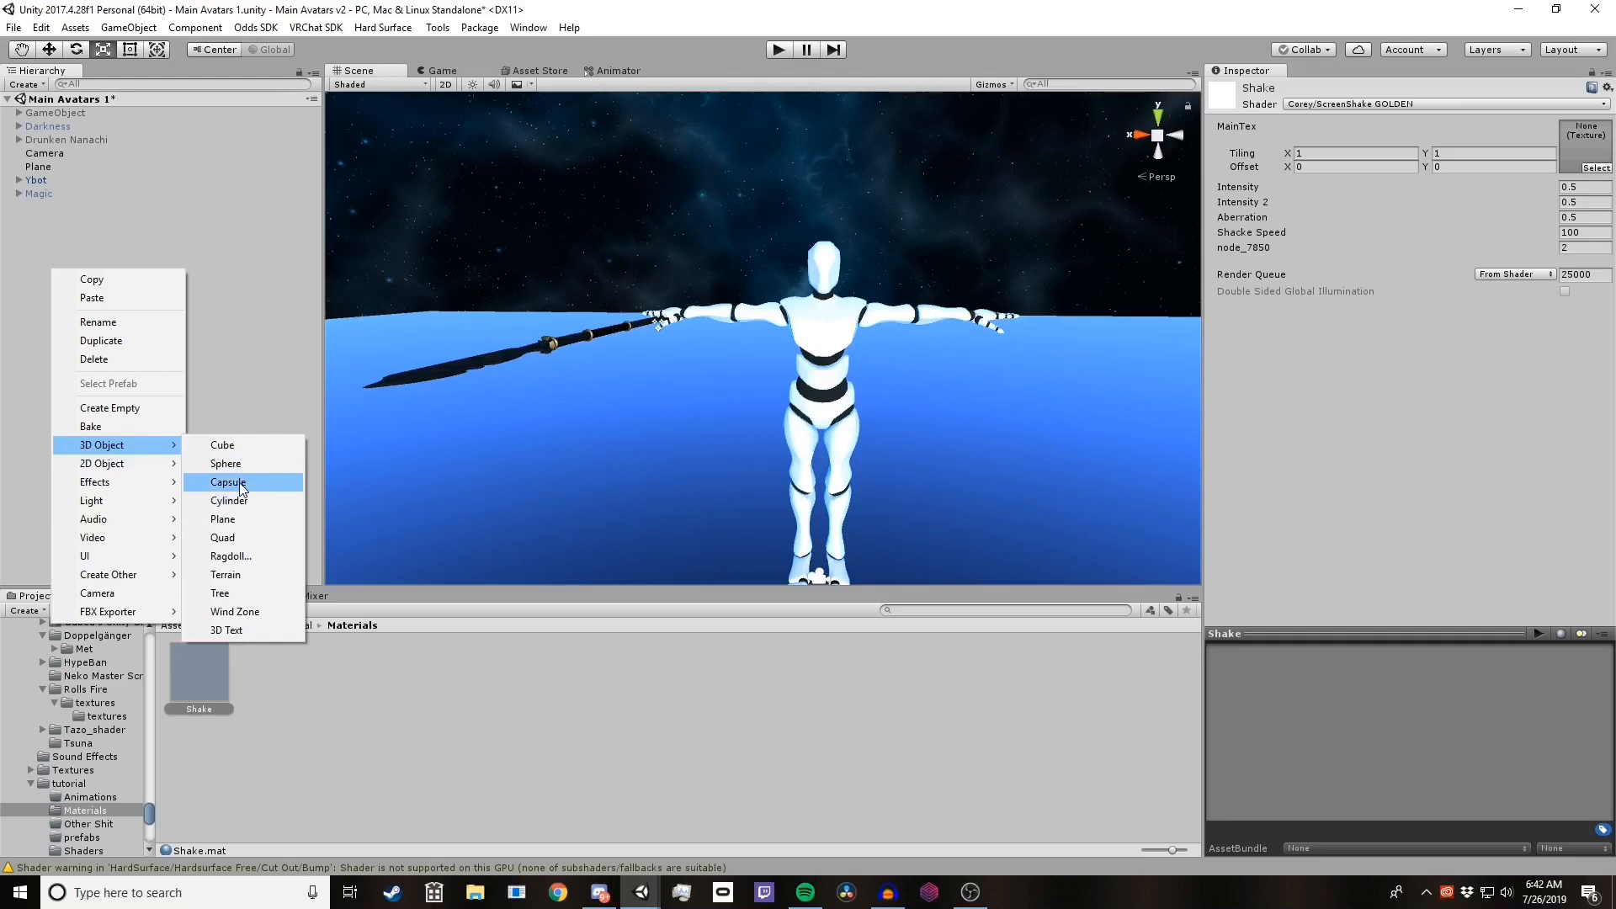
left_click(247, 463)
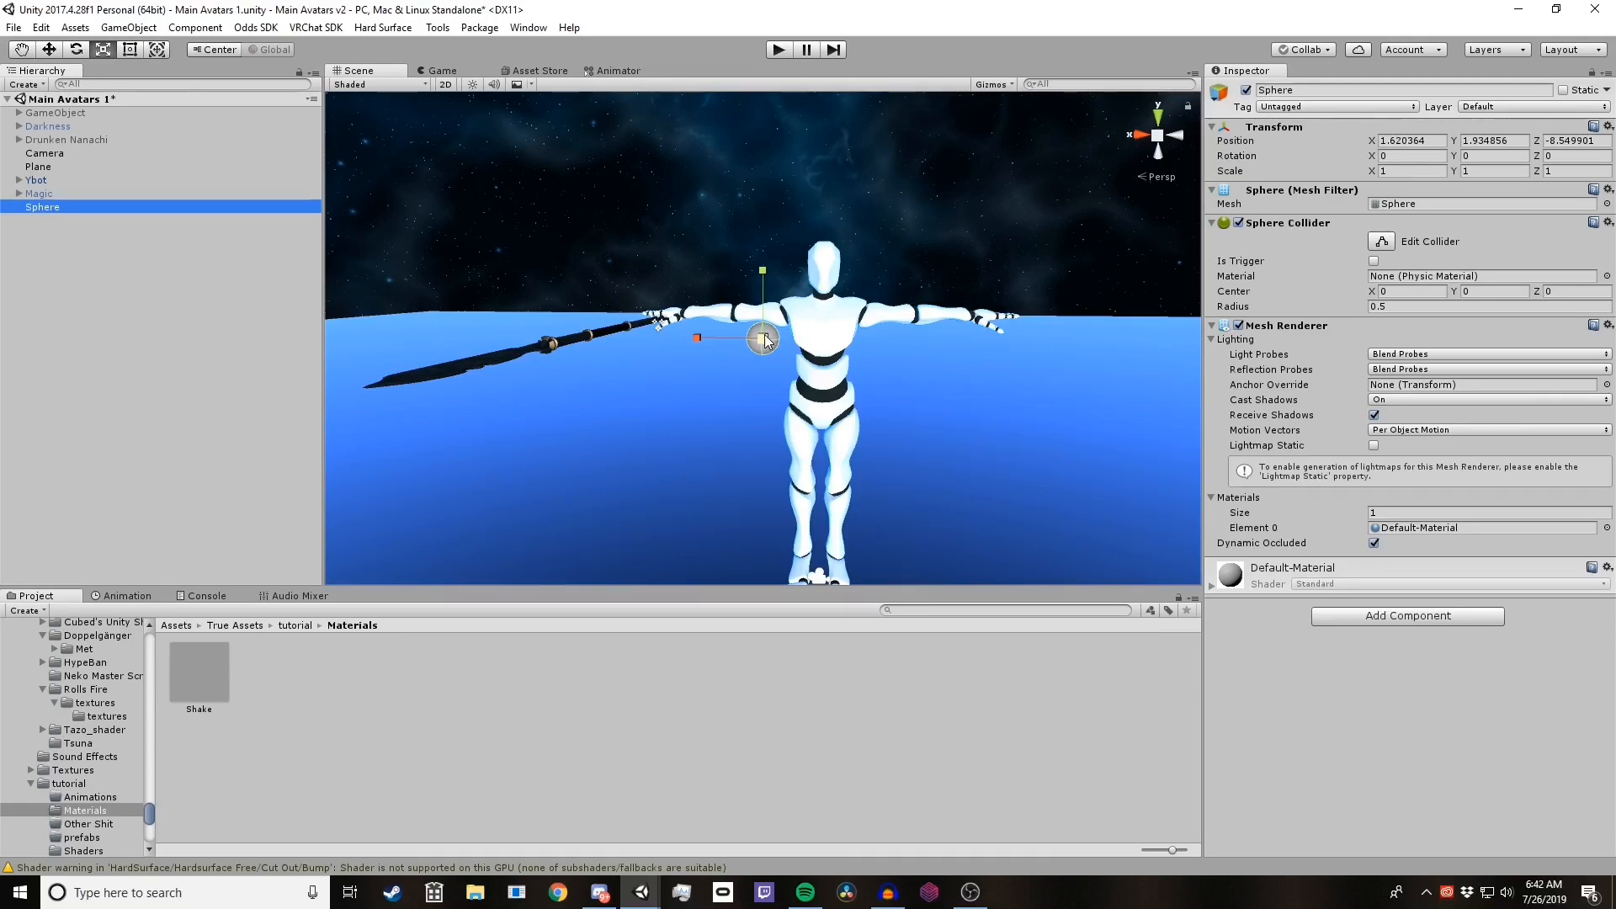
Step: Scale the sphere uniformly to about 74 so that it encloses the avatar
mouse_move(765, 339)
left_mouse_down()
mouse_move(960, 373)
mouse_move(195, 372)
mouse_move(589, 362)
mouse_move(1007, 269)
mouse_move(711, 376)
mouse_move(762, 336)
mouse_move(937, 371)
mouse_move(856, 341)
mouse_move(743, 350)
mouse_move(769, 350)
left_mouse_up()
scroll(779, 342, "up", 3)
scroll(779, 342, "up", 2)
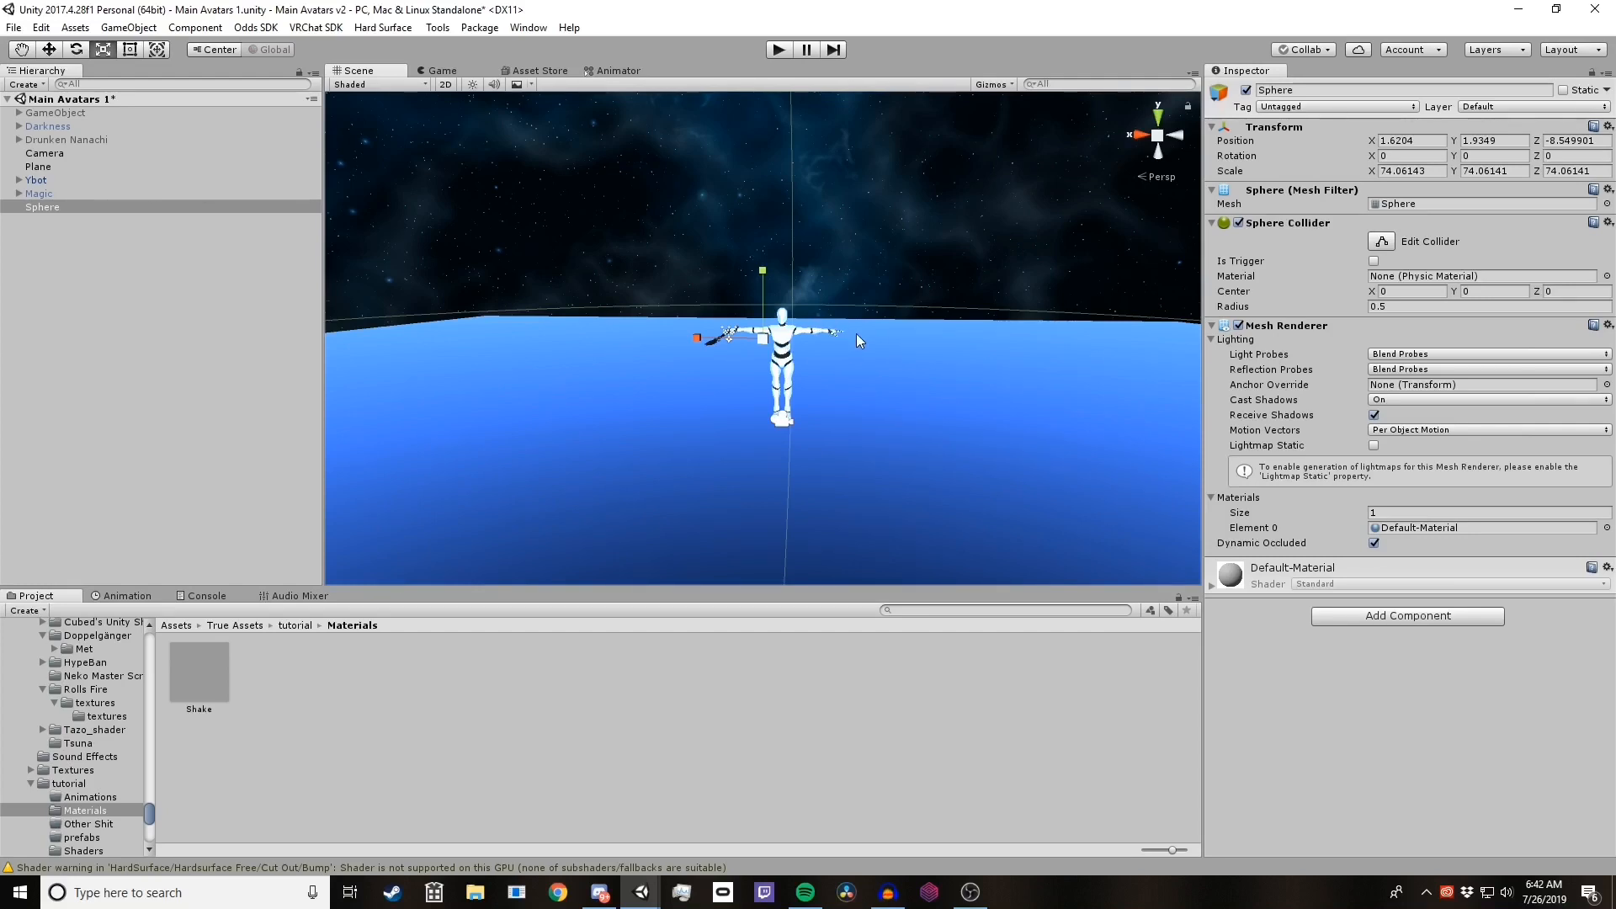
scroll(857, 333, "up", 2)
scroll(832, 351, "down", 5)
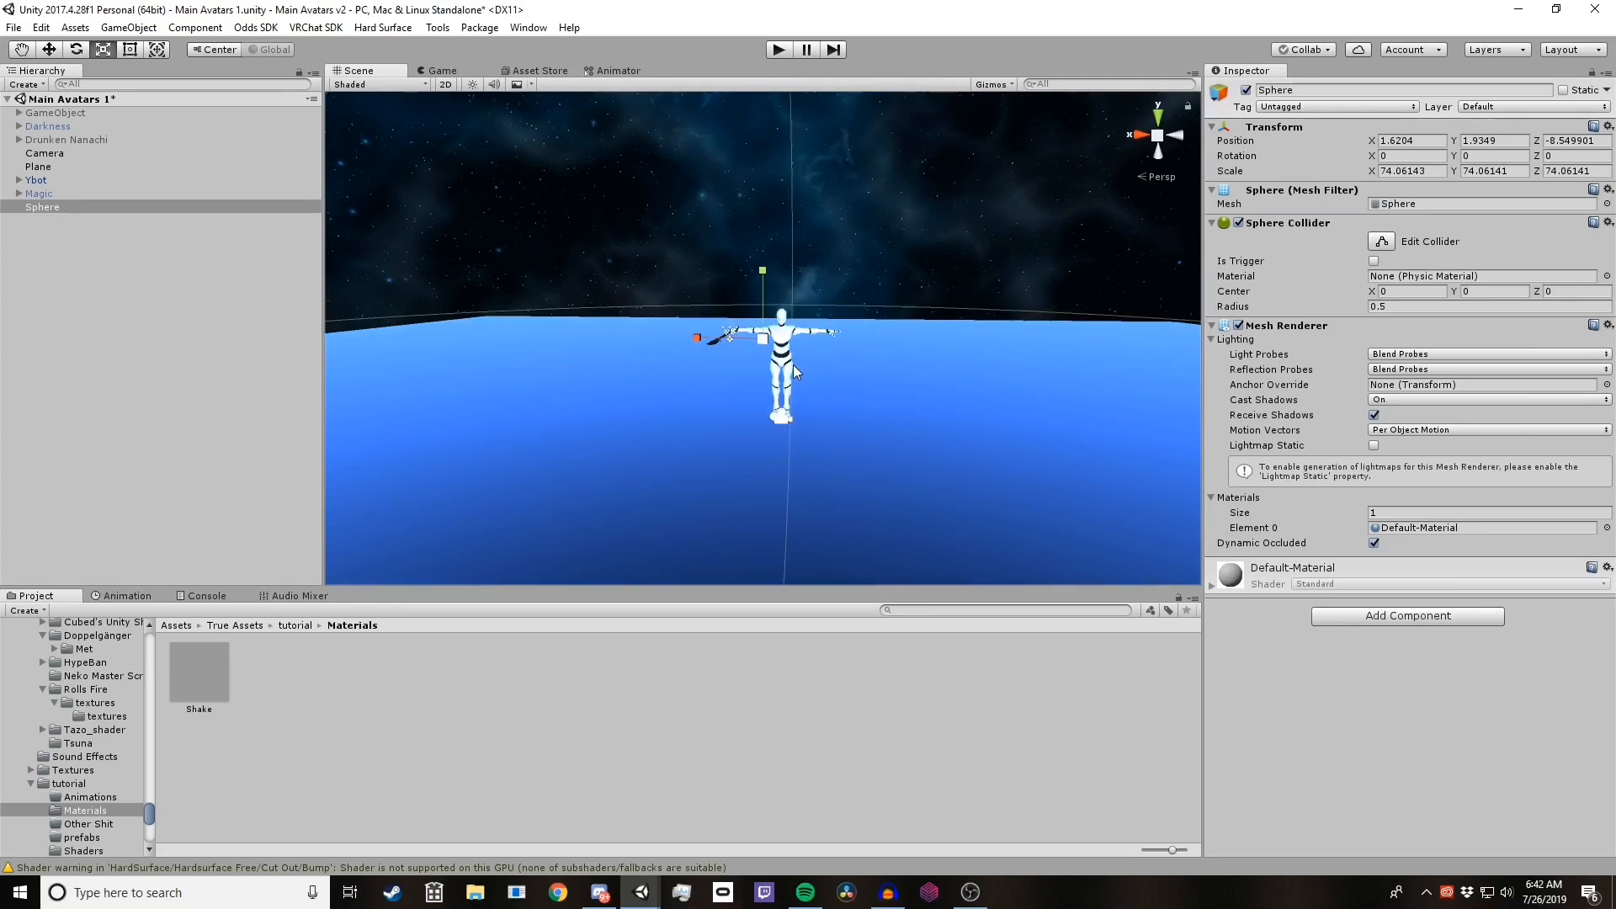
scroll(794, 372, "down", 5)
left_click_drag(774, 354, 825, 340, "alt")
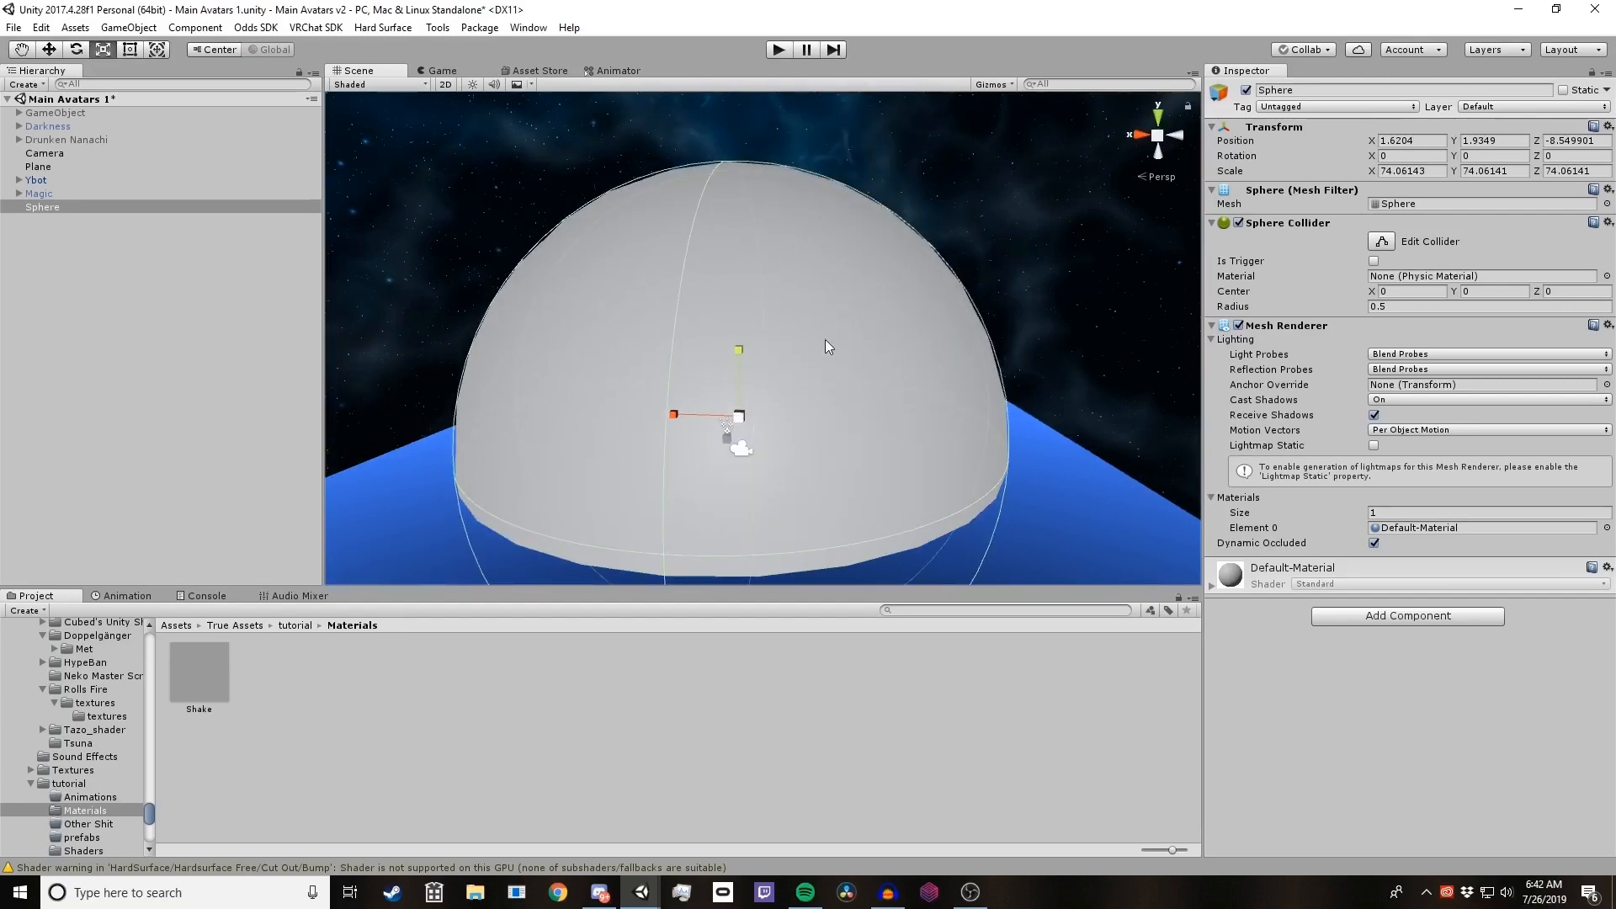
Step: Examine the enlarged sphere from outside at several angles and distances
middle_click_drag(825, 341, 722, 412)
right_click_drag(854, 405, 761, 426)
middle_click_drag(761, 426, 652, 442)
middle_click_drag(842, 395, 631, 419)
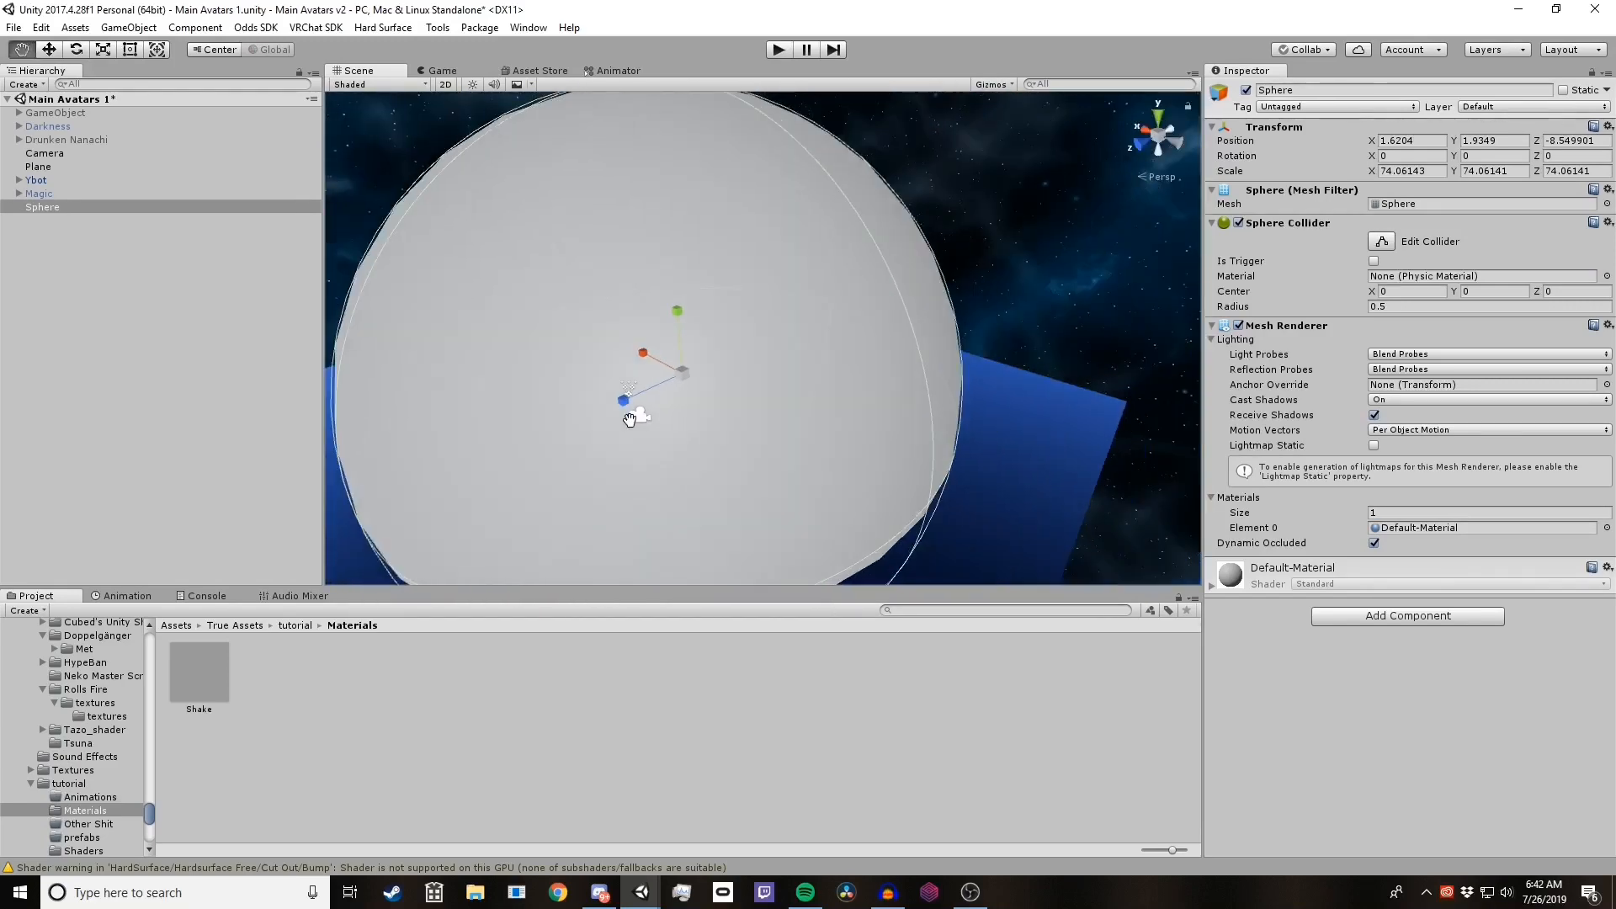
right_click_drag(884, 362, 723, 365)
middle_click_drag(799, 352, 594, 376)
mouse_move(721, 371)
middle_mouse_down()
mouse_move(612, 385)
mouse_move(656, 365)
mouse_move(771, 368)
mouse_move(751, 408)
mouse_move(852, 342)
middle_mouse_up()
scroll(719, 361, "up", 3)
scroll(719, 361, "down", 5)
scroll(745, 372, "up", 3)
scroll(770, 303, "up", 2)
right_click_drag(746, 372, 933, 301)
scroll(881, 267, "down", 4)
scroll(935, 322, "down", 8)
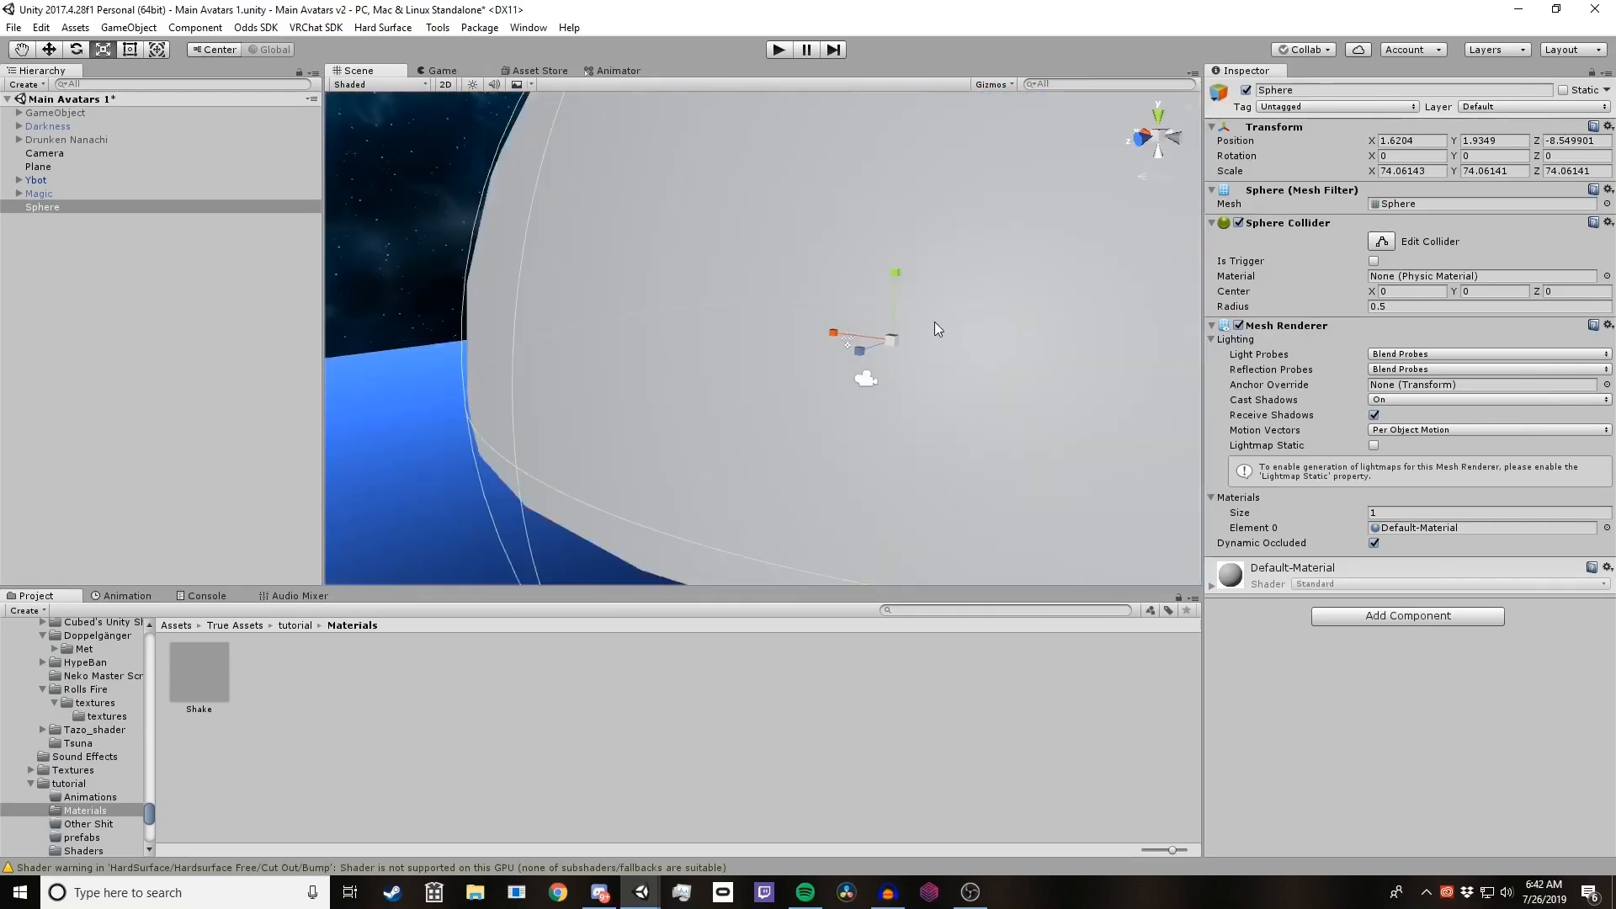
right_click(97, 256)
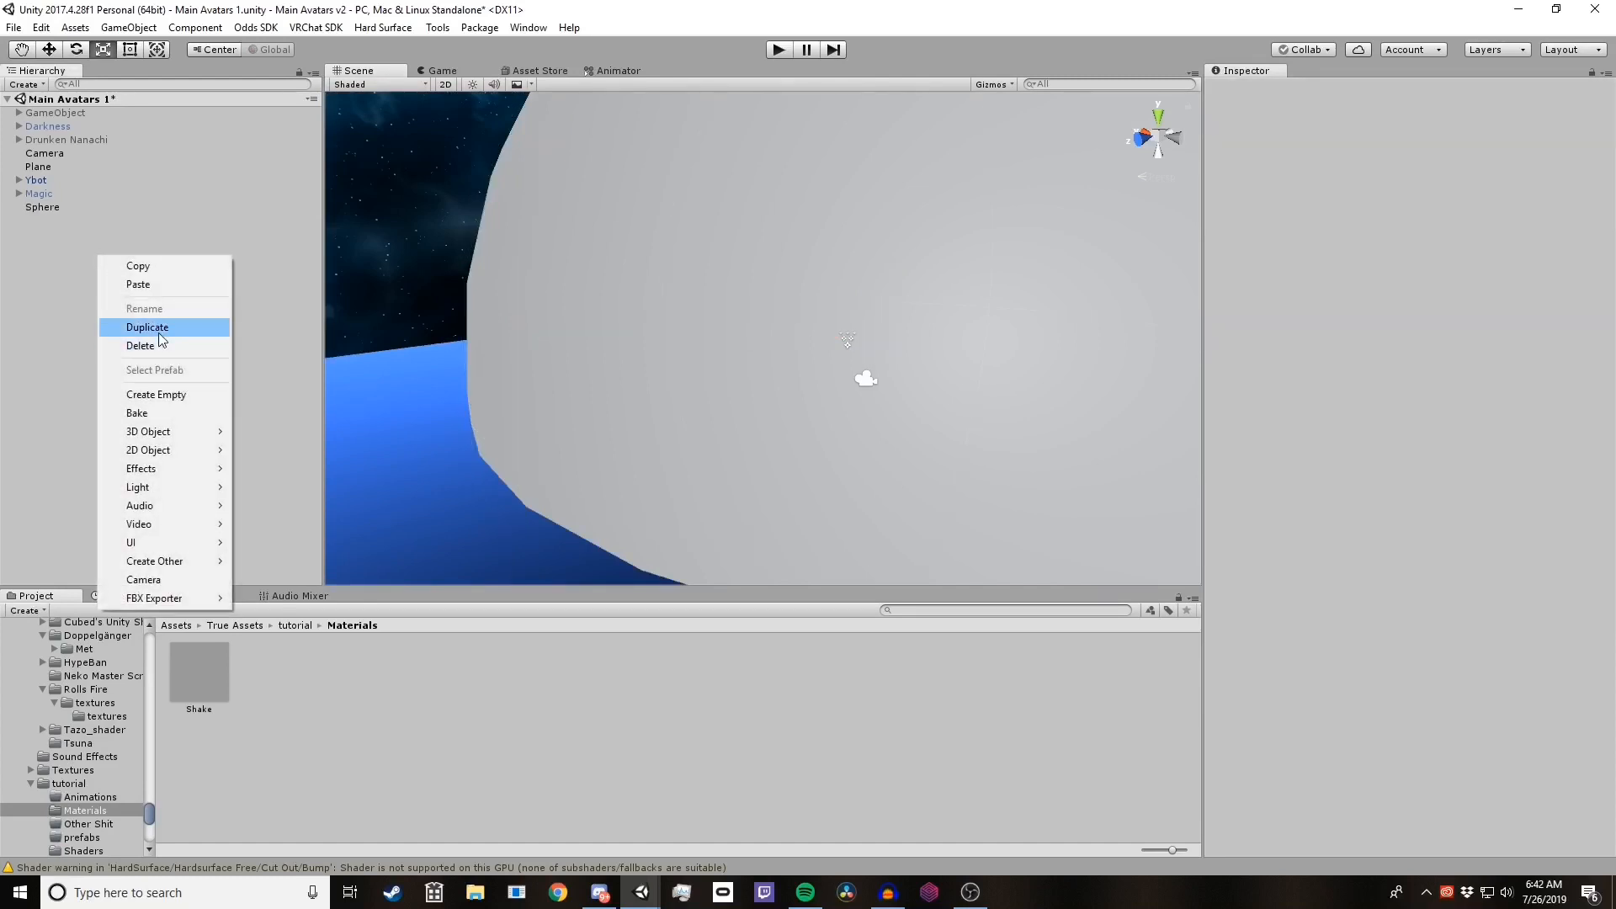
mouse_move(187, 433)
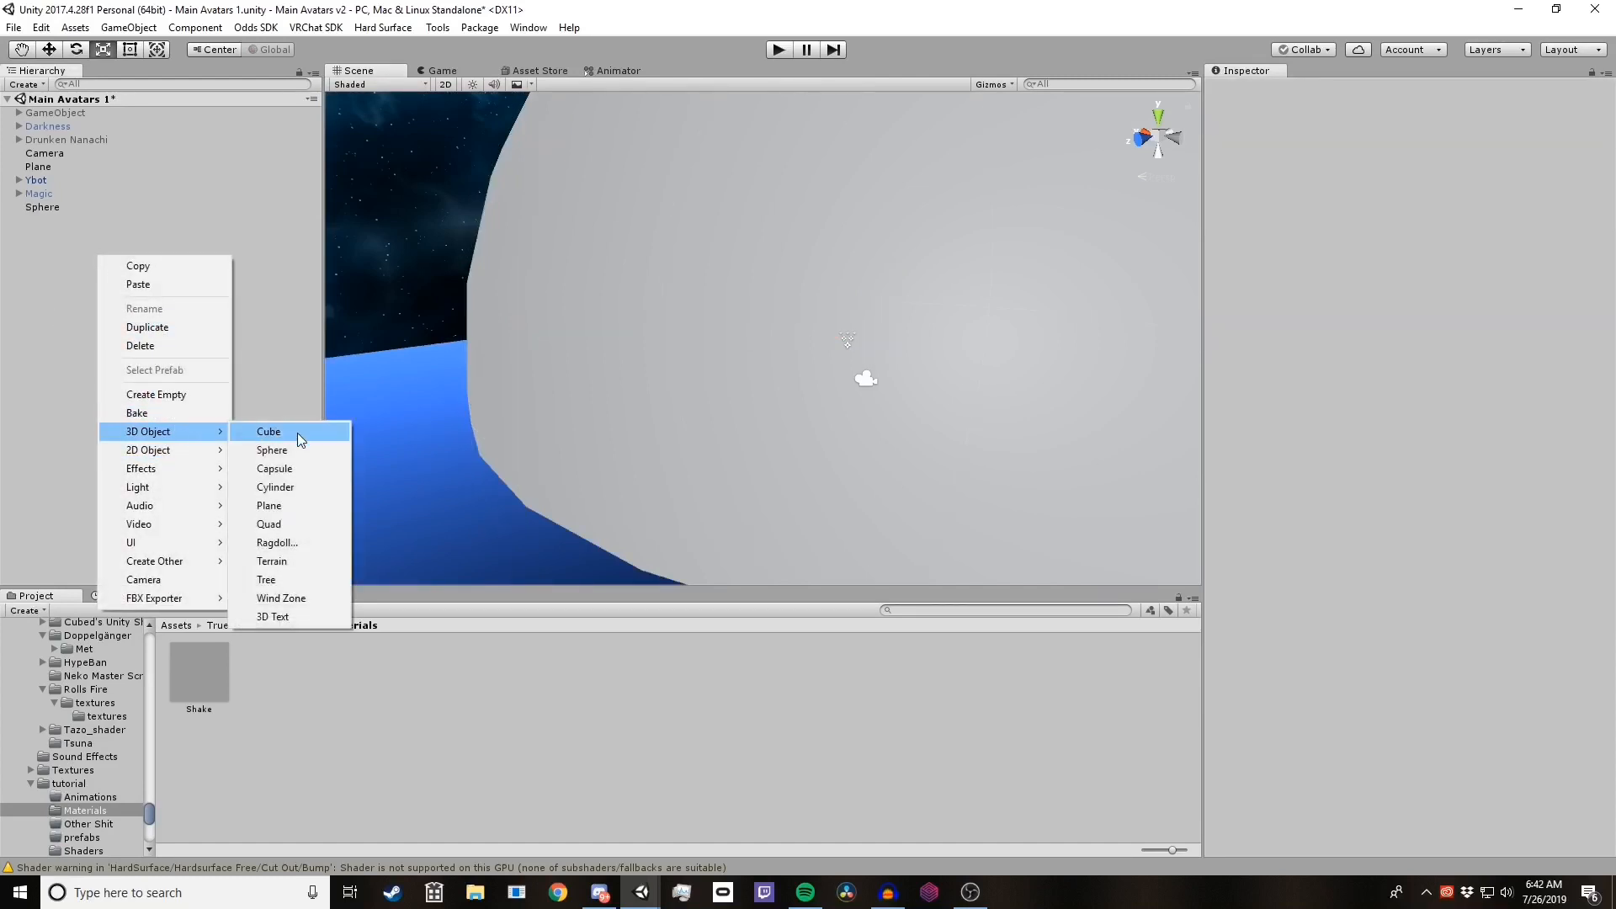
left_click(23, 309)
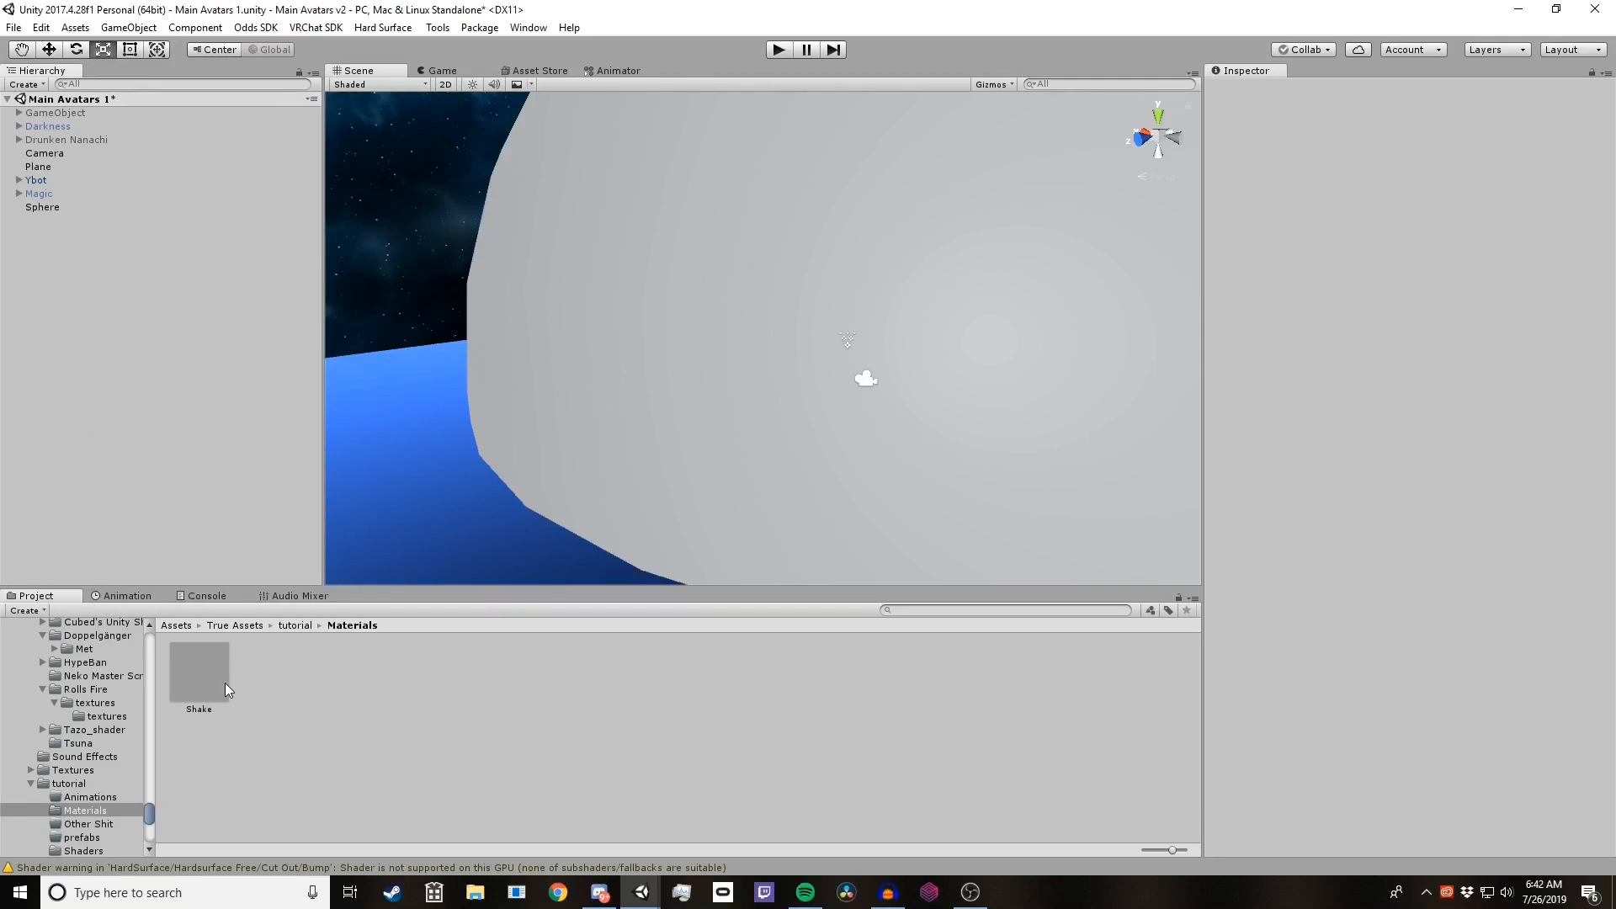
right_click(325, 678)
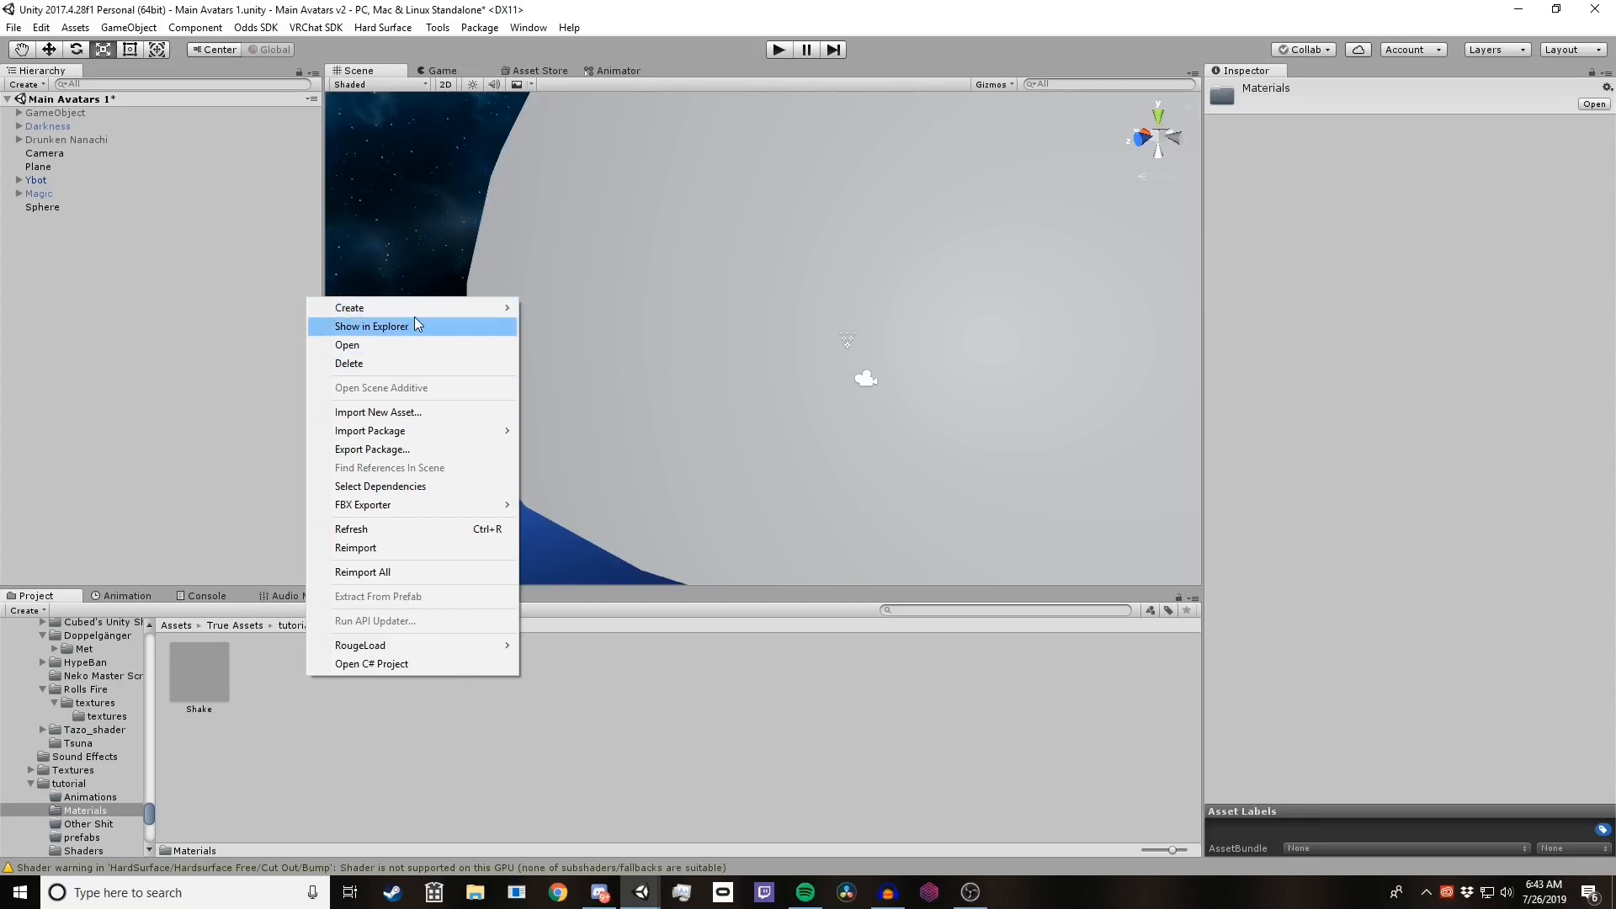
mouse_move(416, 313)
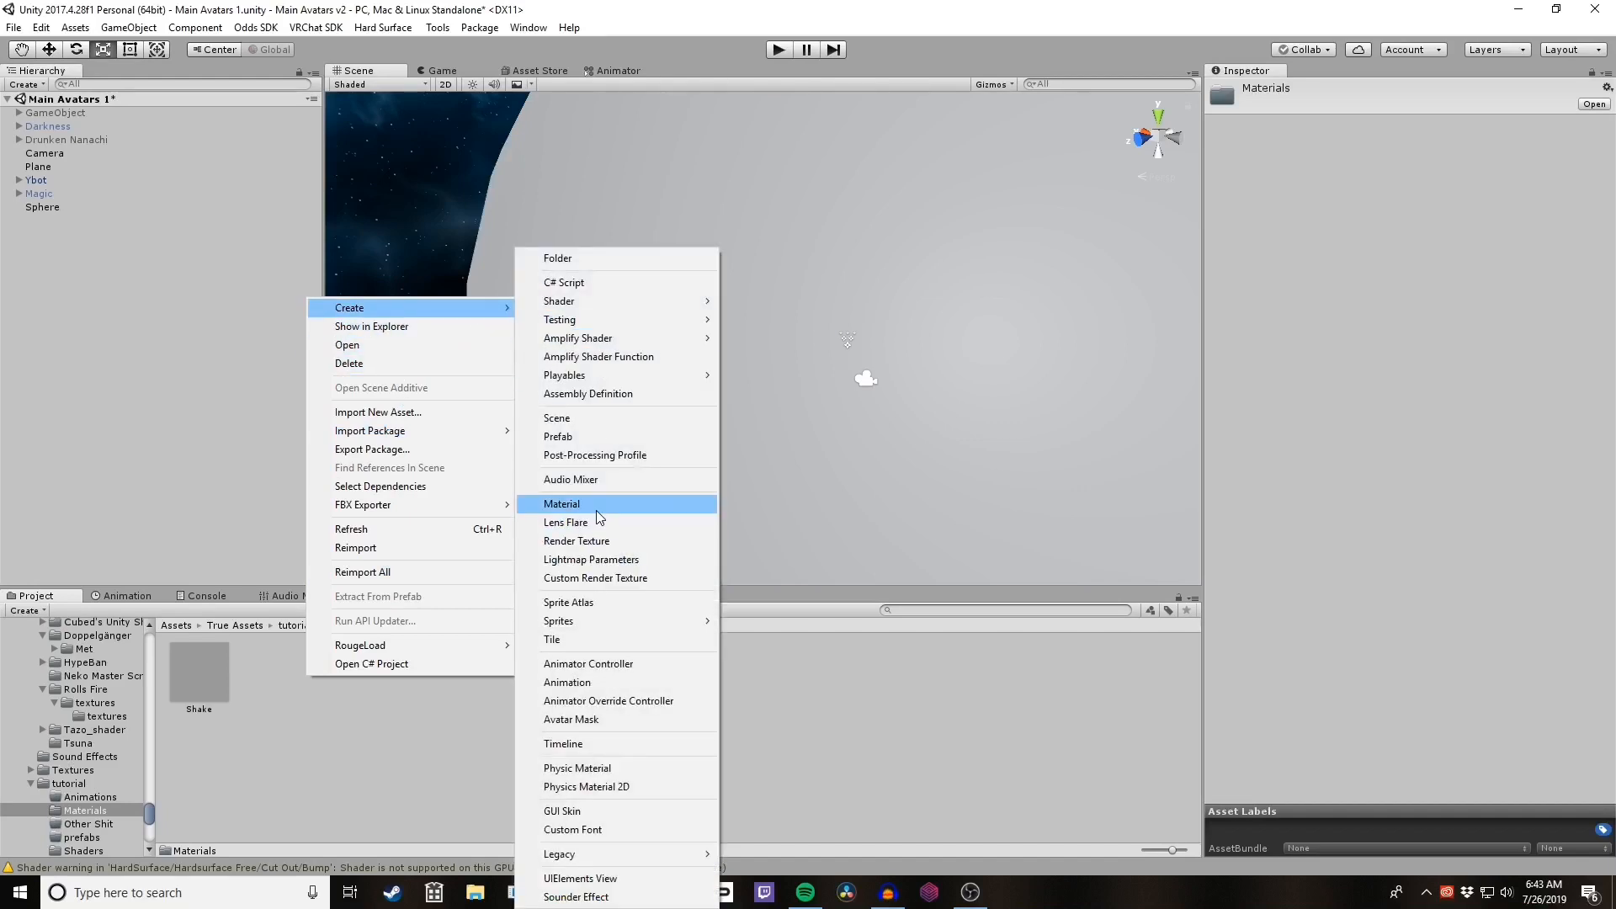
left_click(305, 758)
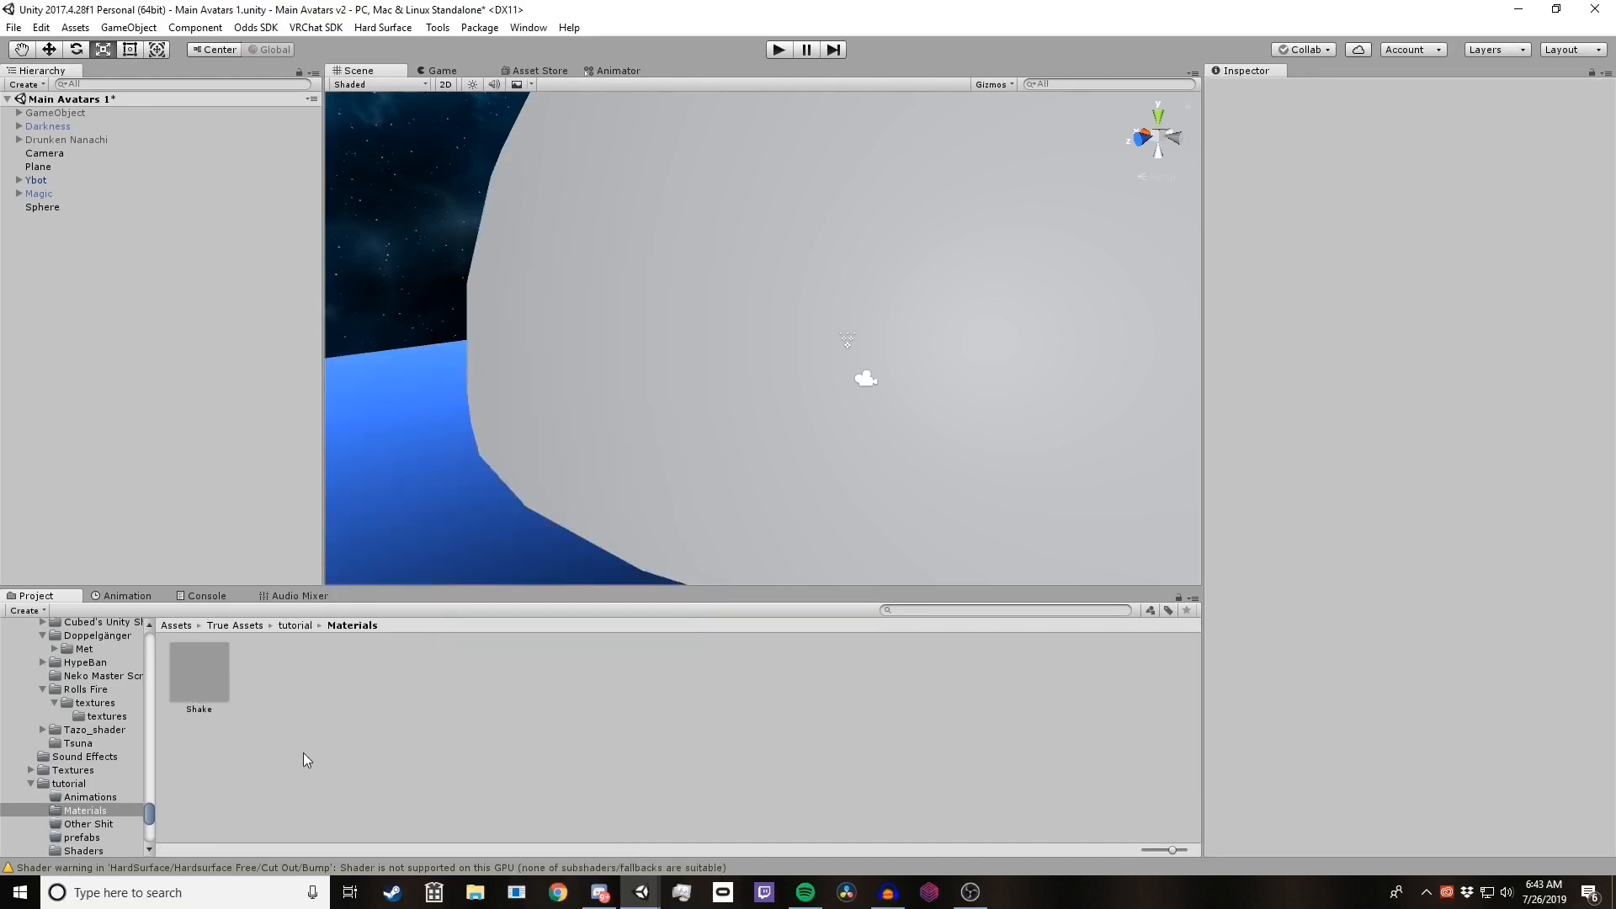
Step: Look through the shaders available for the Shake material without changing its shader
left_click(217, 674)
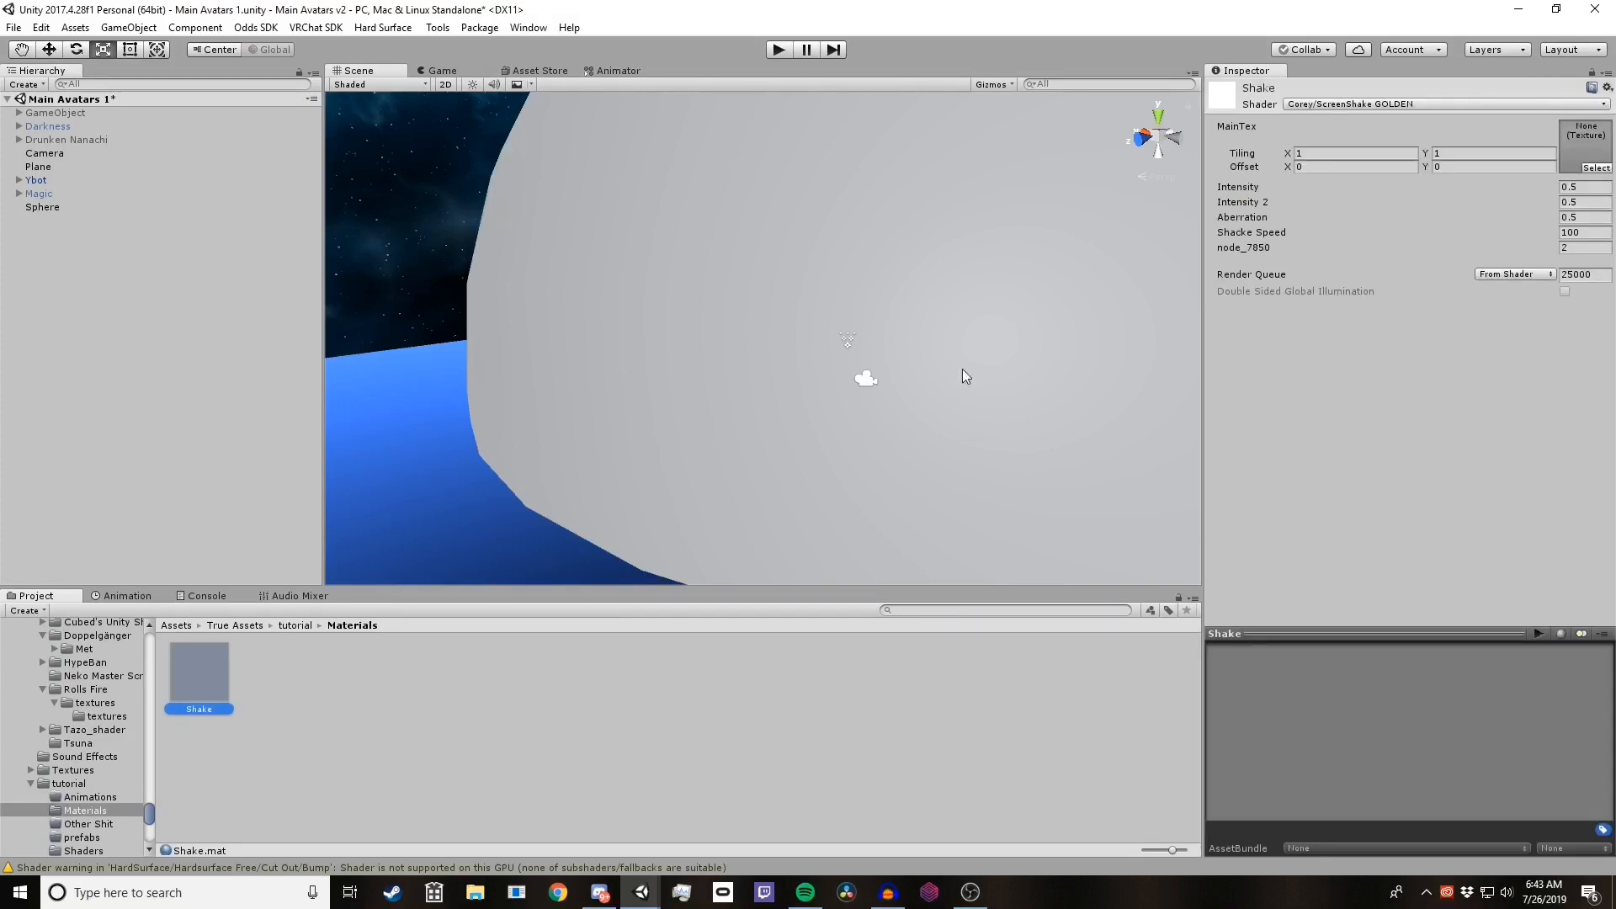
left_click(1322, 106)
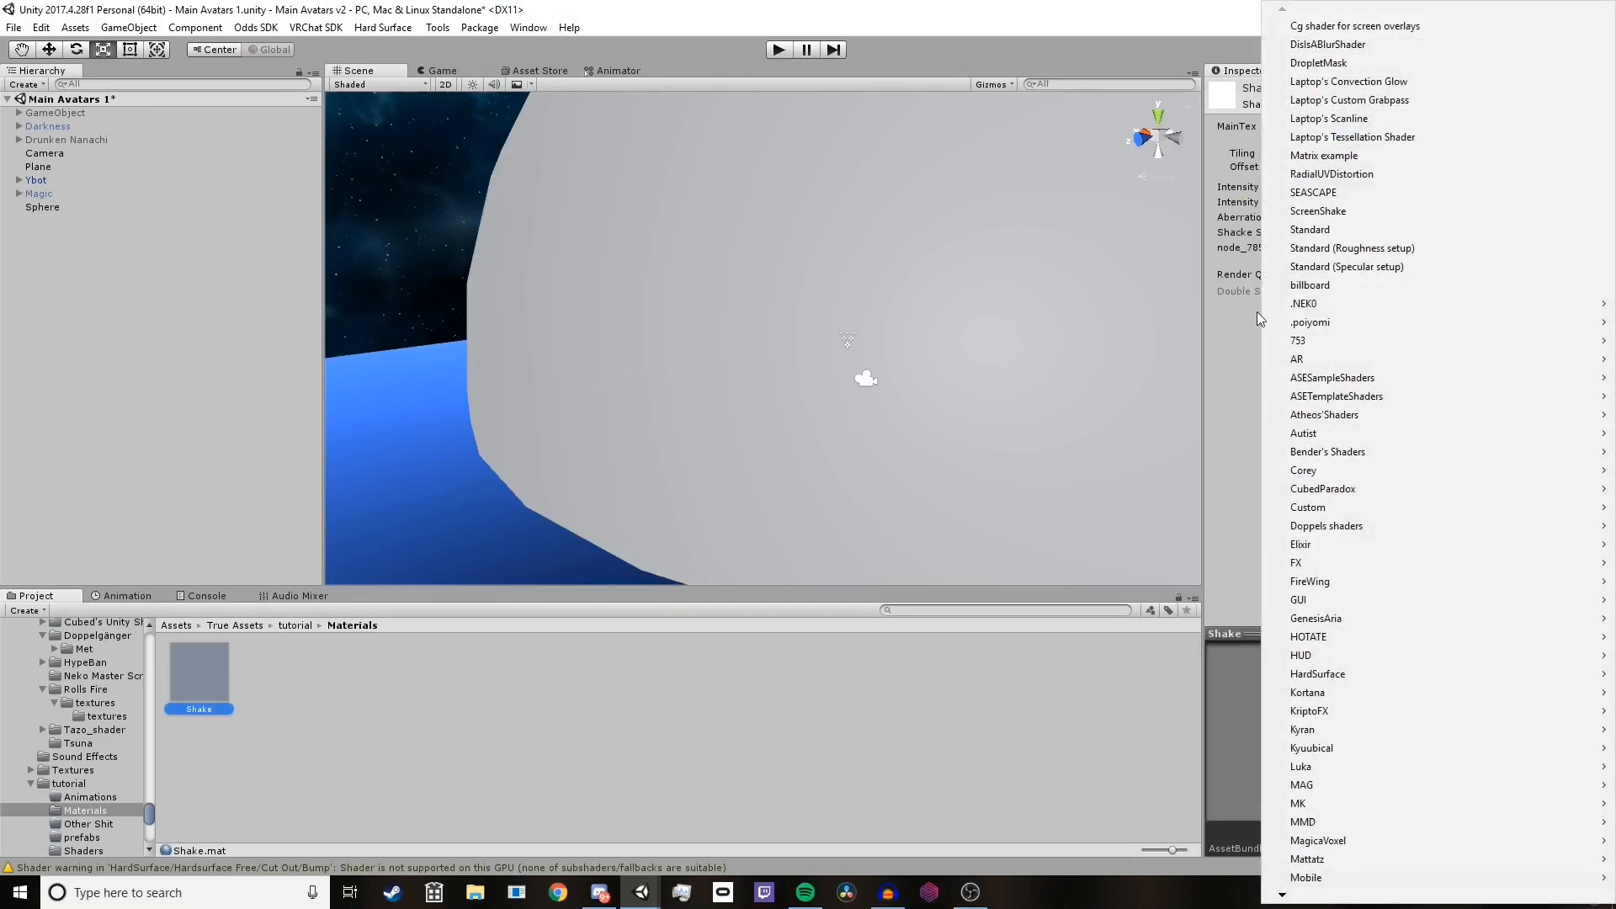
left_click(1228, 355)
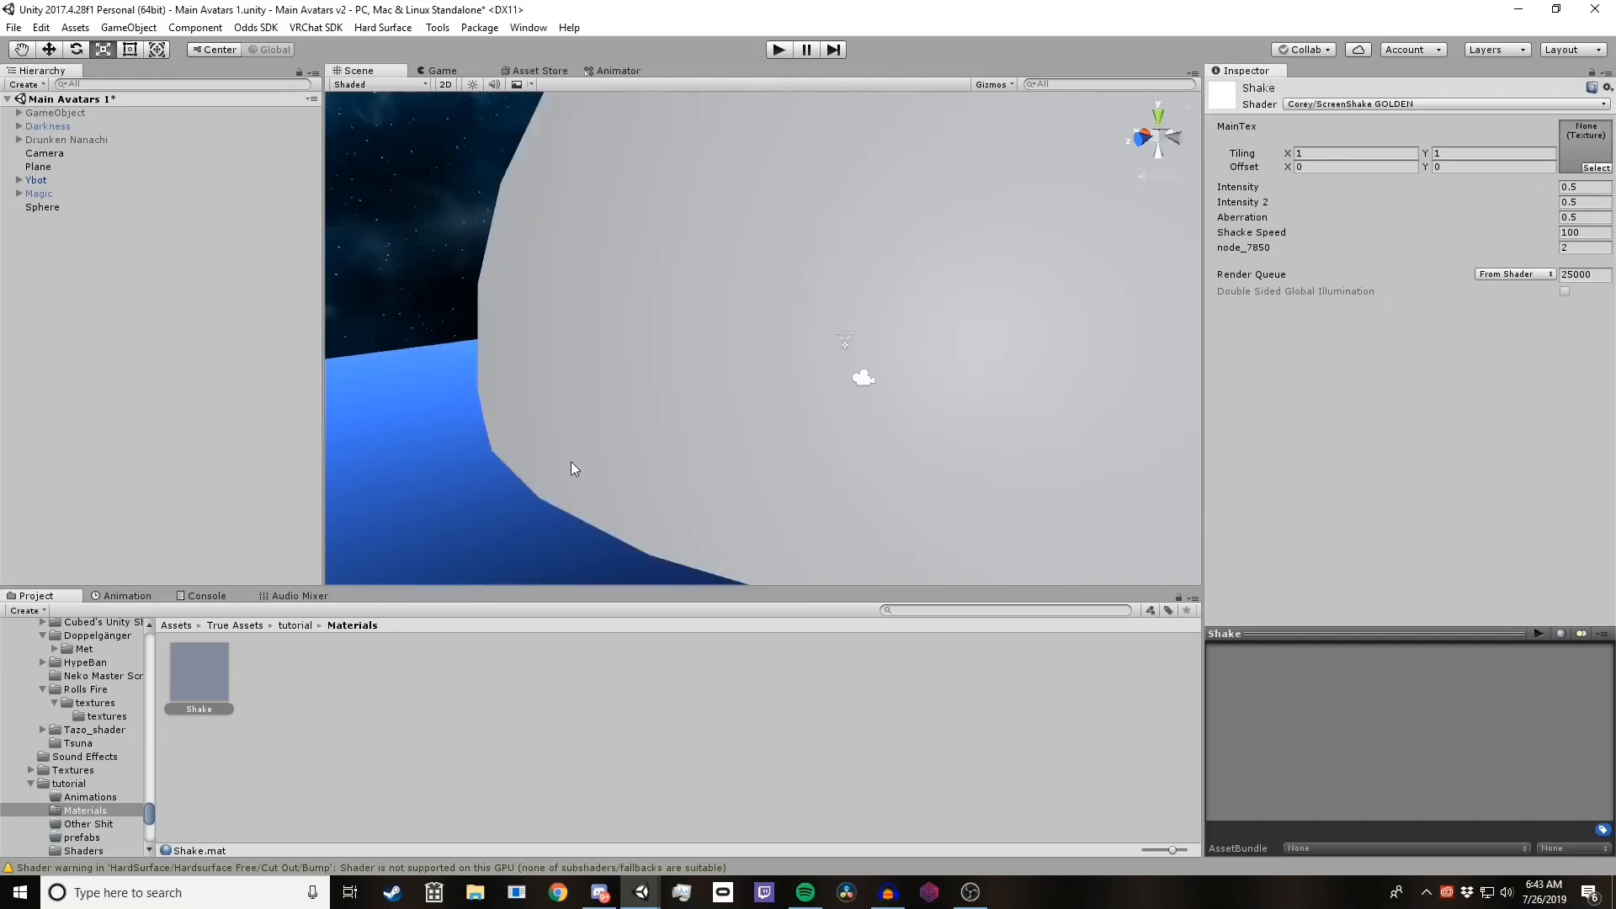
Step: Apply the Shake material to the sphere, check the effect on the avatar from inside, and select the sphere
right_click_drag(633, 408, 686, 428)
right_click_drag(790, 436, 352, 487)
left_click_drag(352, 480, 506, 310)
scroll(559, 343, "up", 10)
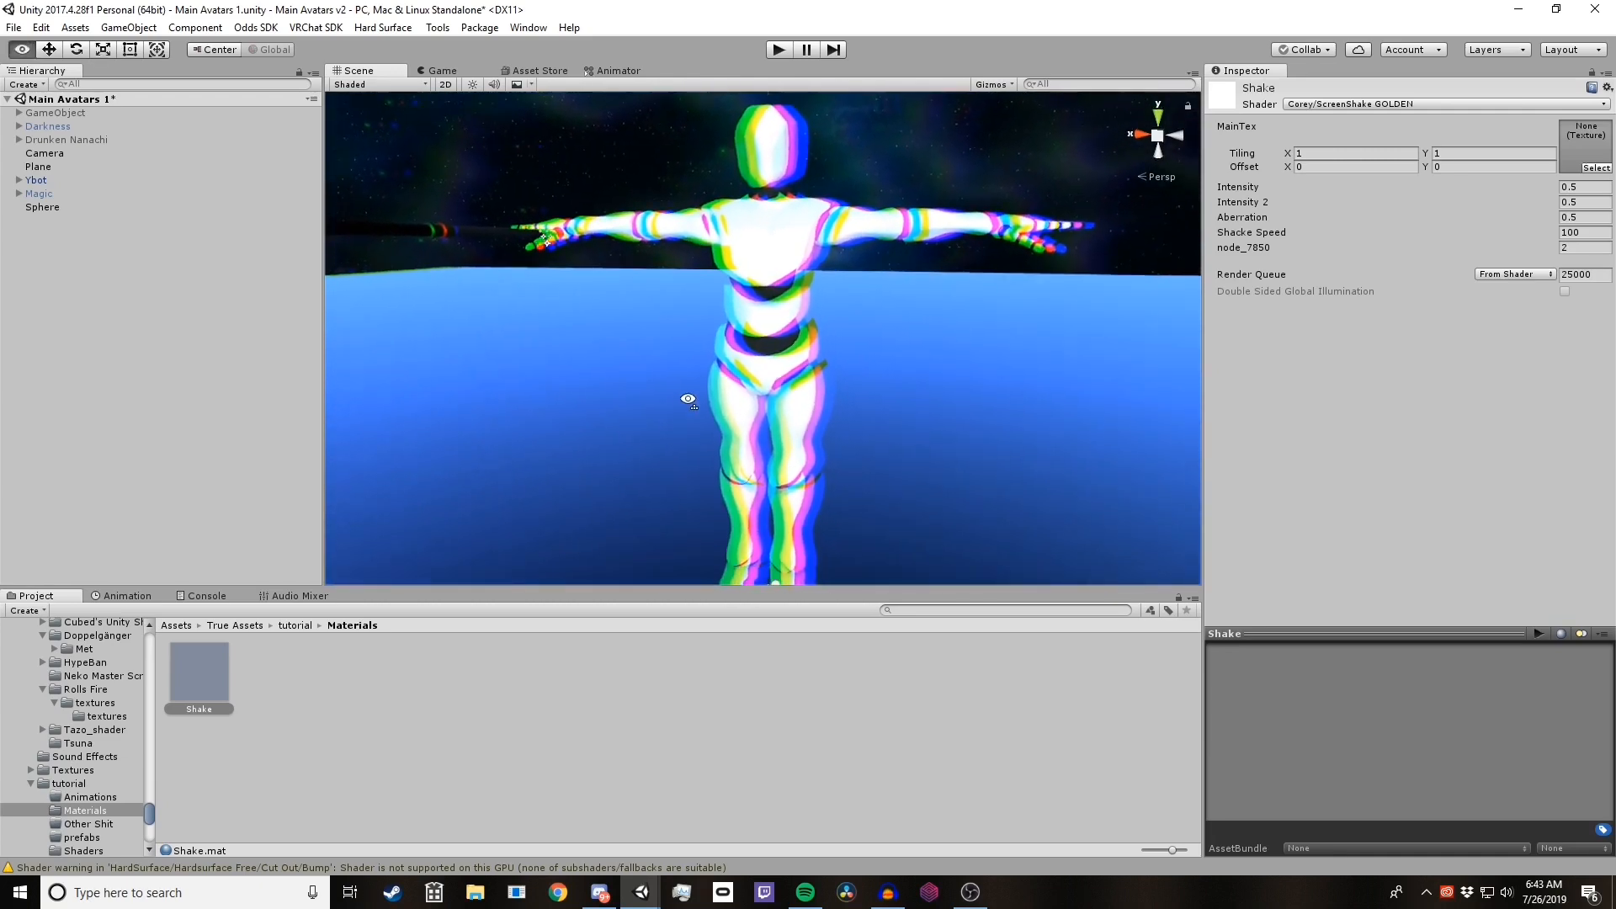
left_click(63, 208)
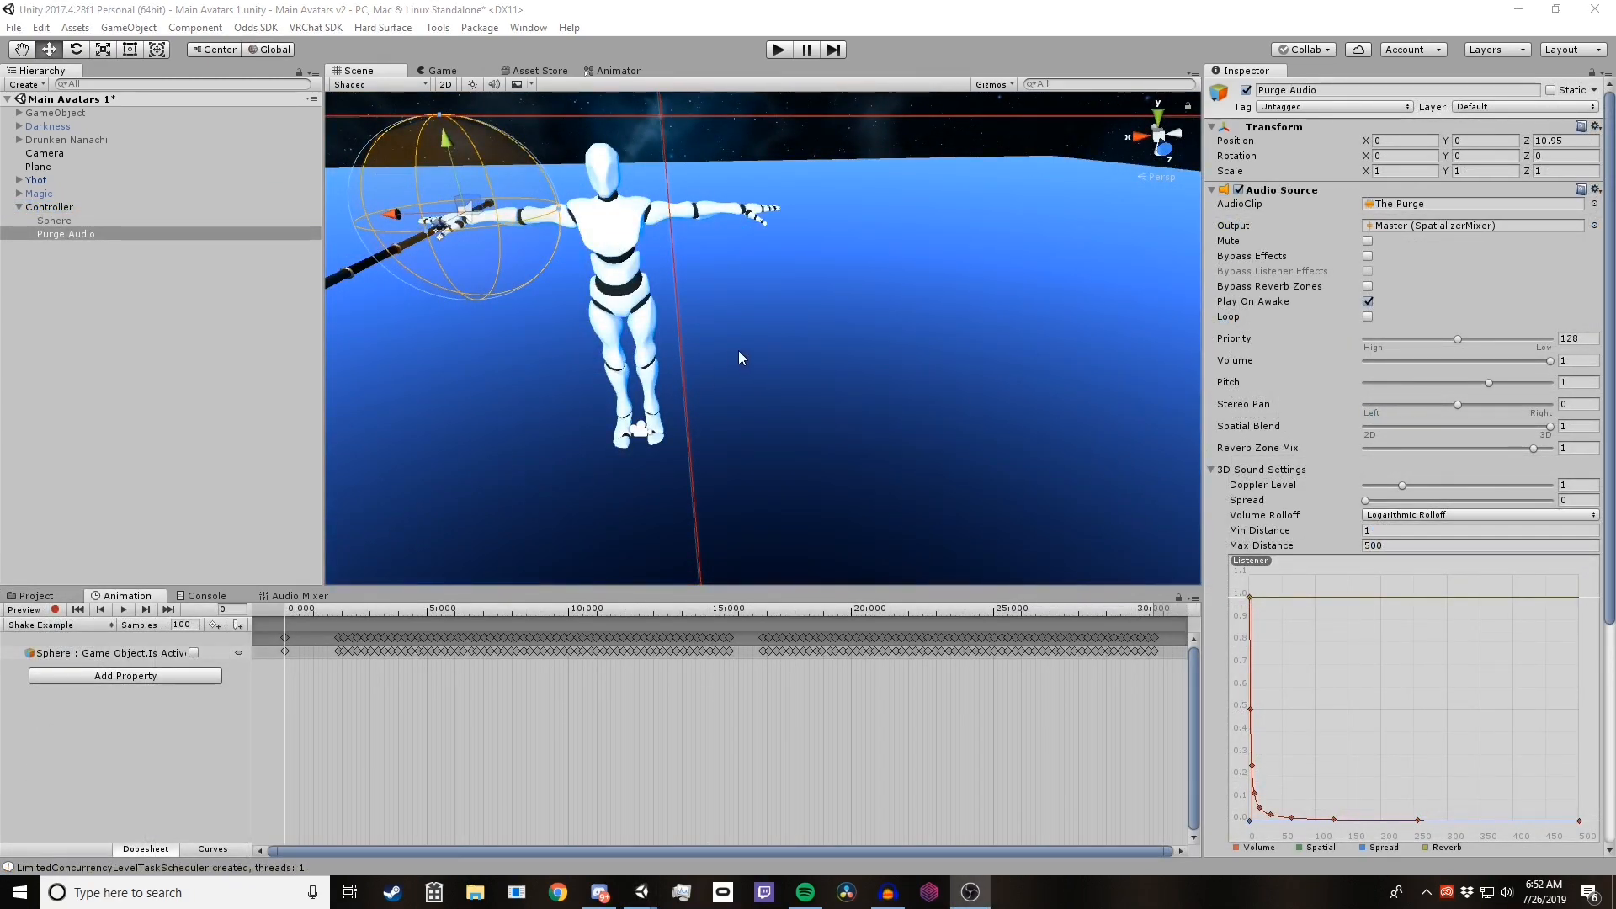
Step: Examine the sphere's Is Active keyframes across the Shake Example animation timeline
scroll(554, 684, "down", 2)
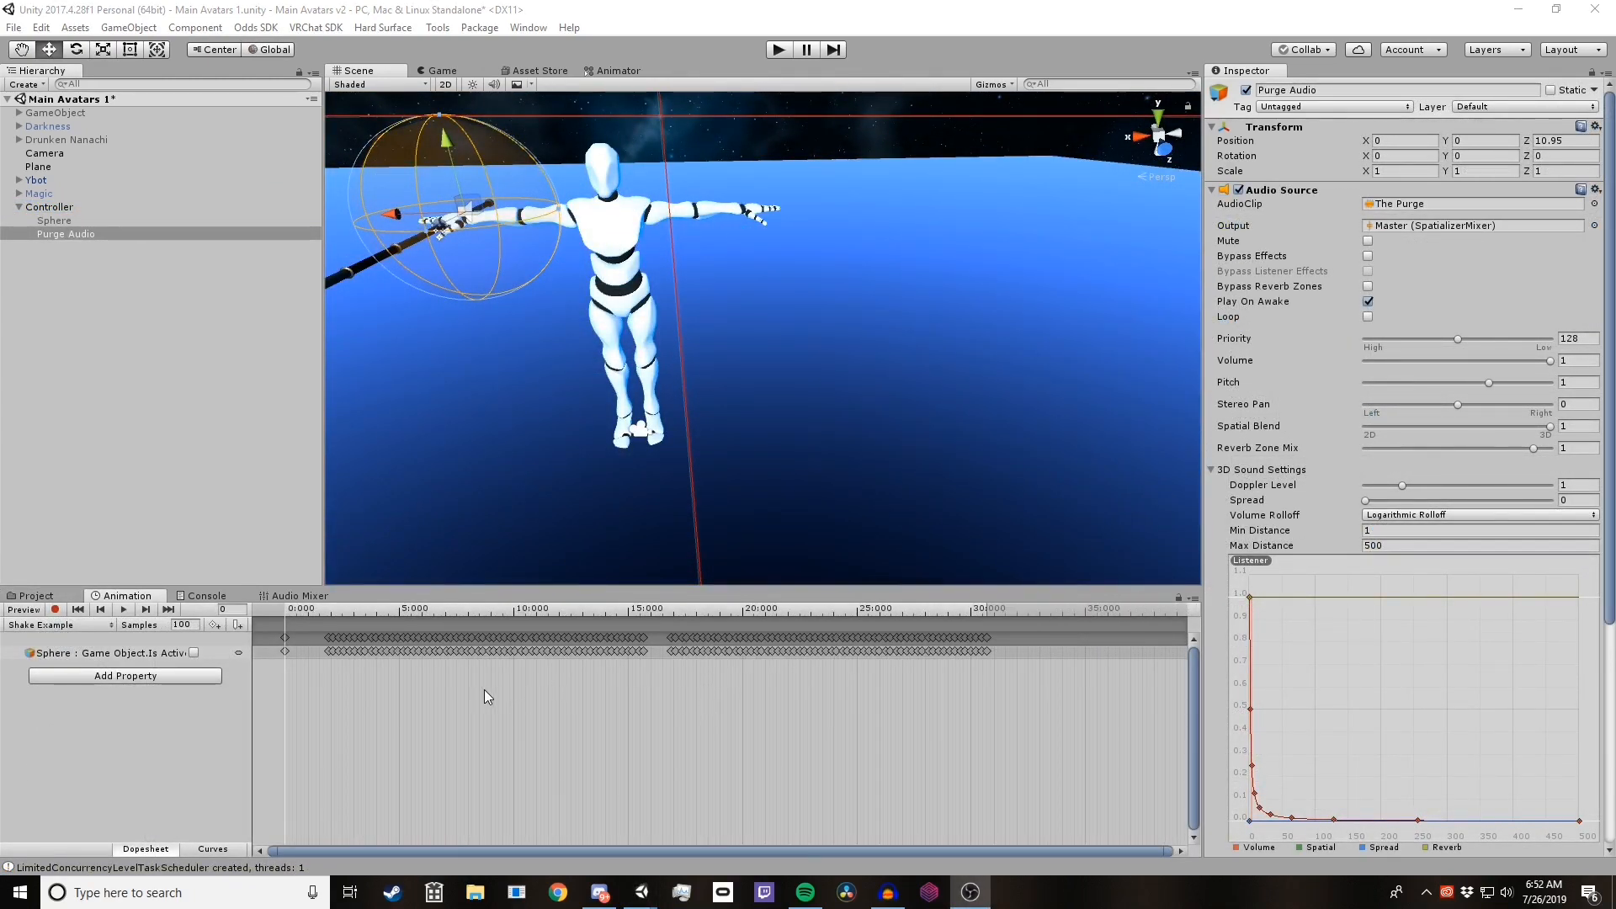
scroll(484, 687, "up", 2)
scroll(741, 698, "up", 1)
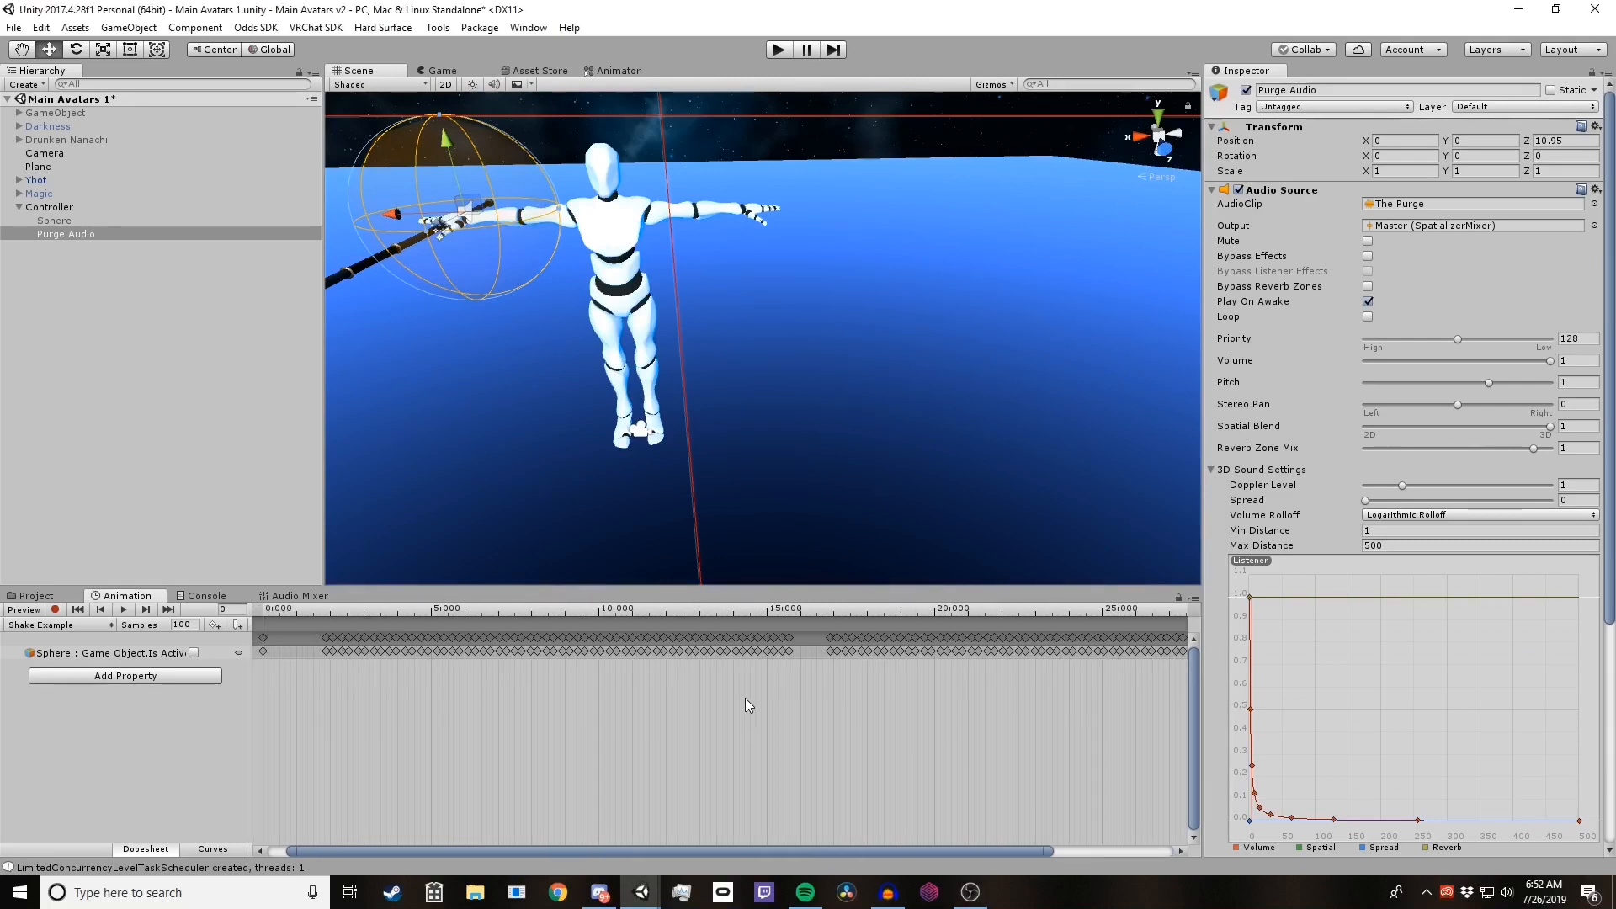
middle_click_drag(745, 699, 792, 692)
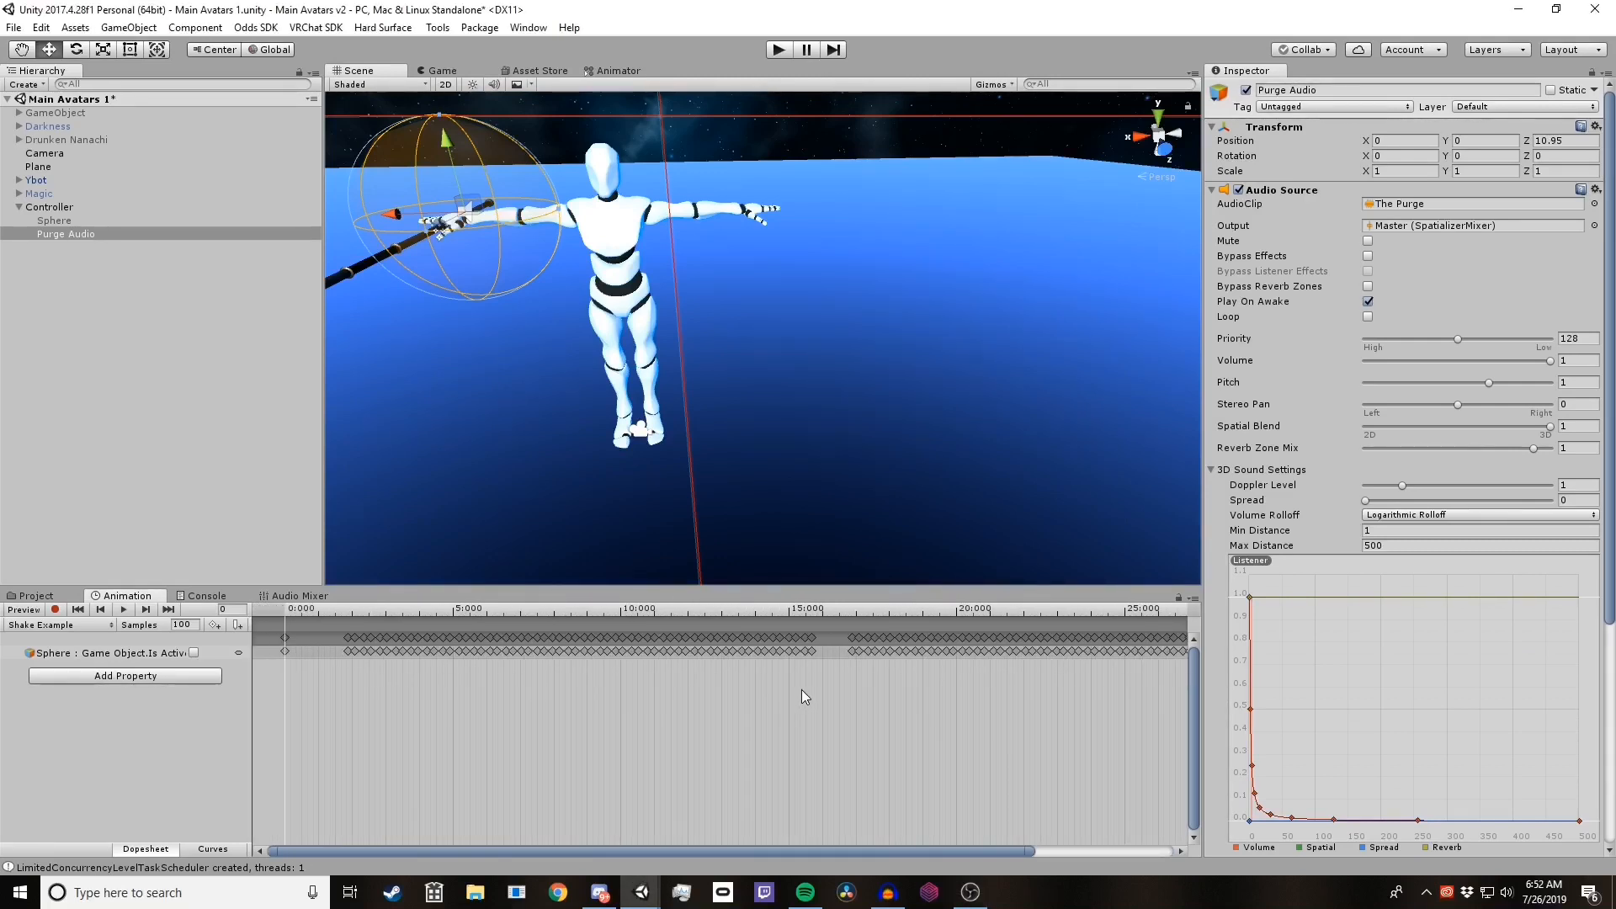
scroll(501, 733, "up", 4)
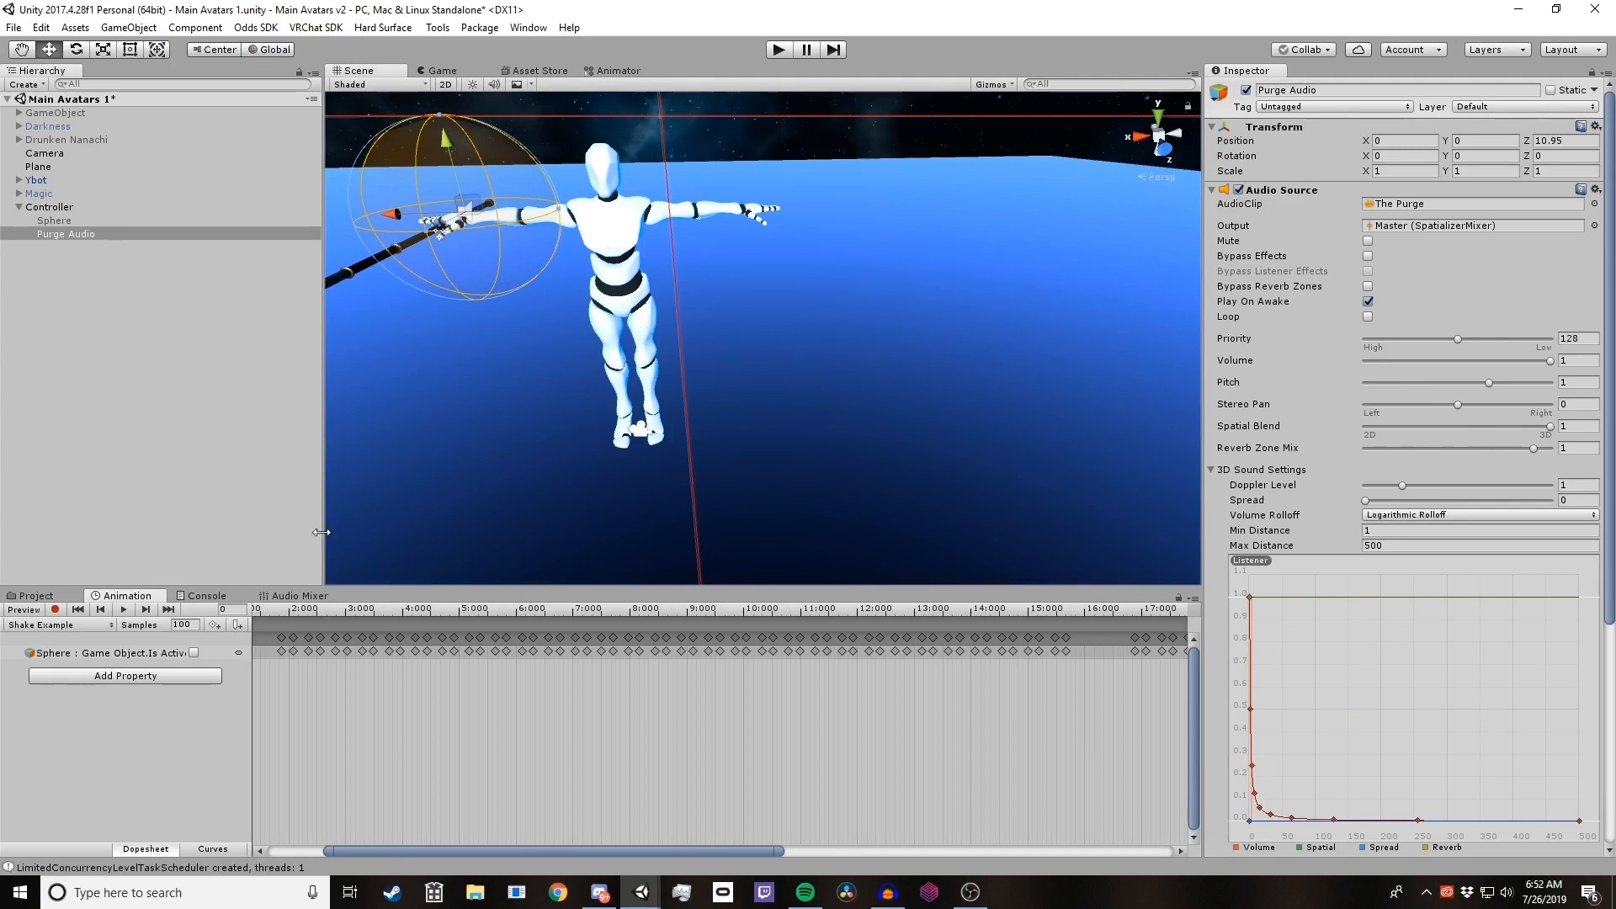
scroll(667, 342, "down", 1)
scroll(668, 343, "up", 1)
Step: Play the scene with the avatar in view to test the shake effect against the audio, and stop playback
right_click_drag(776, 373, 729, 330)
scroll(743, 339, "up", 3)
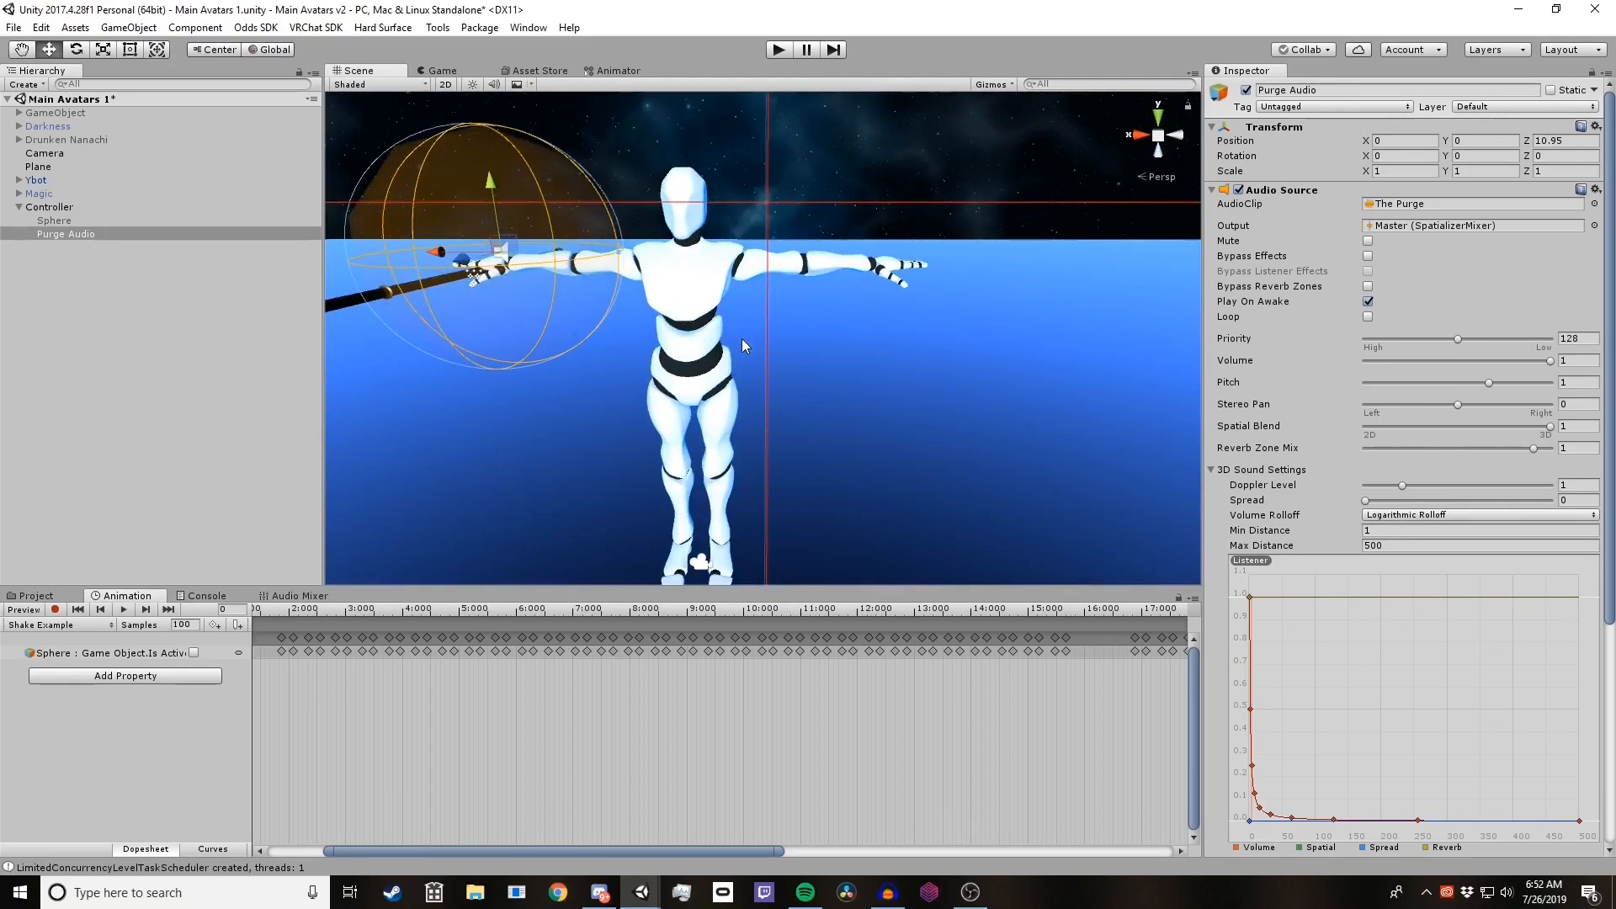
right_click_drag(911, 458, 902, 451)
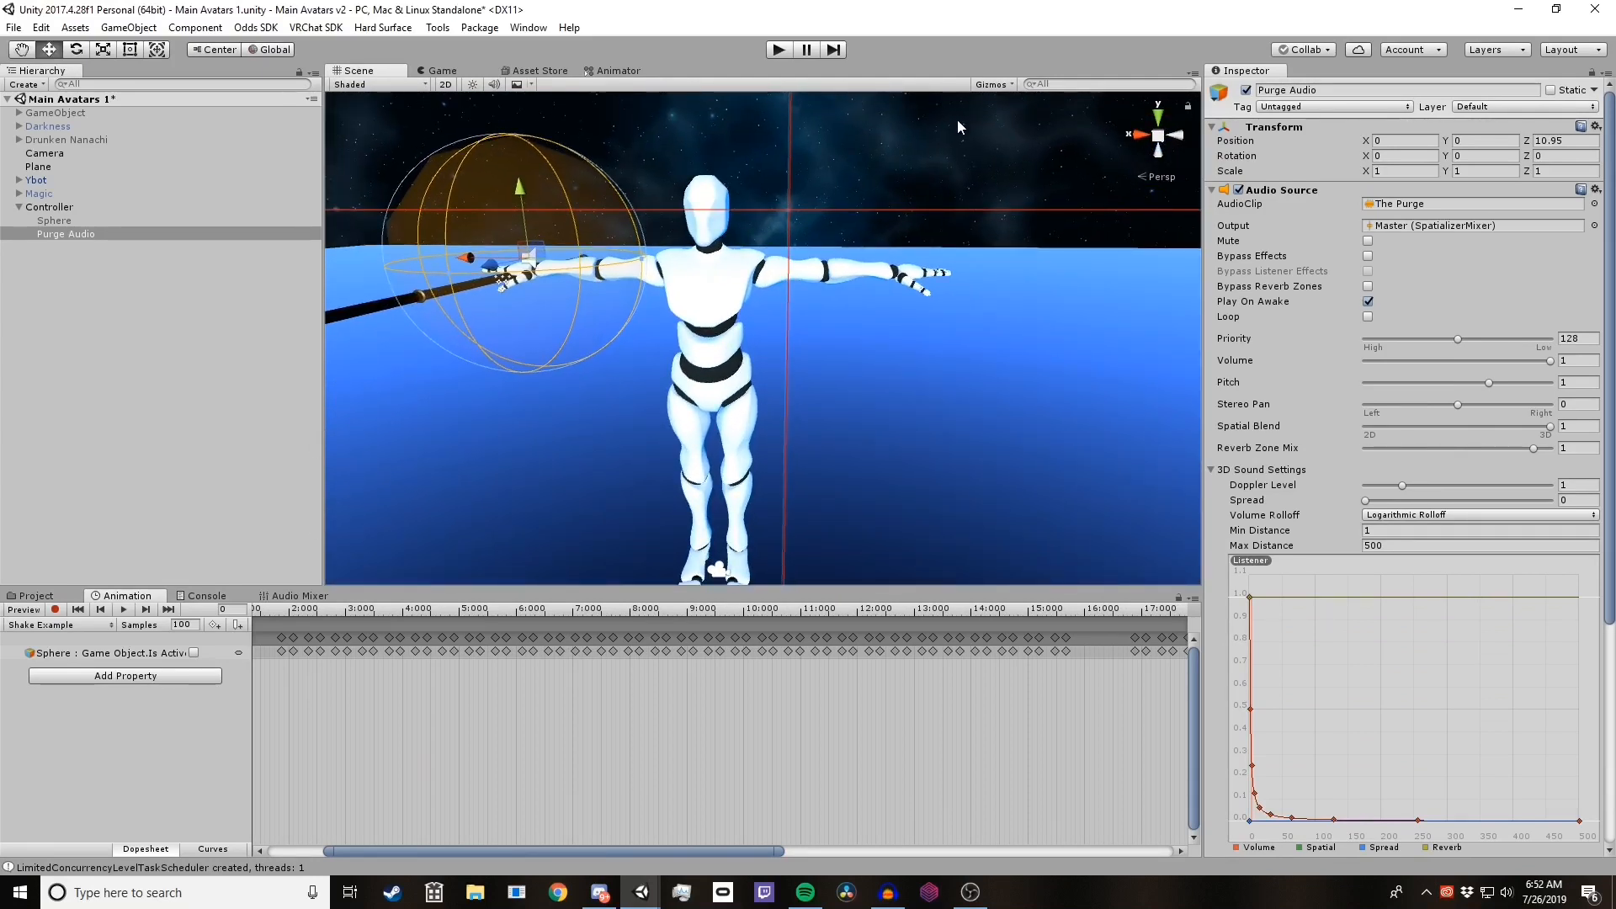
left_click(779, 49)
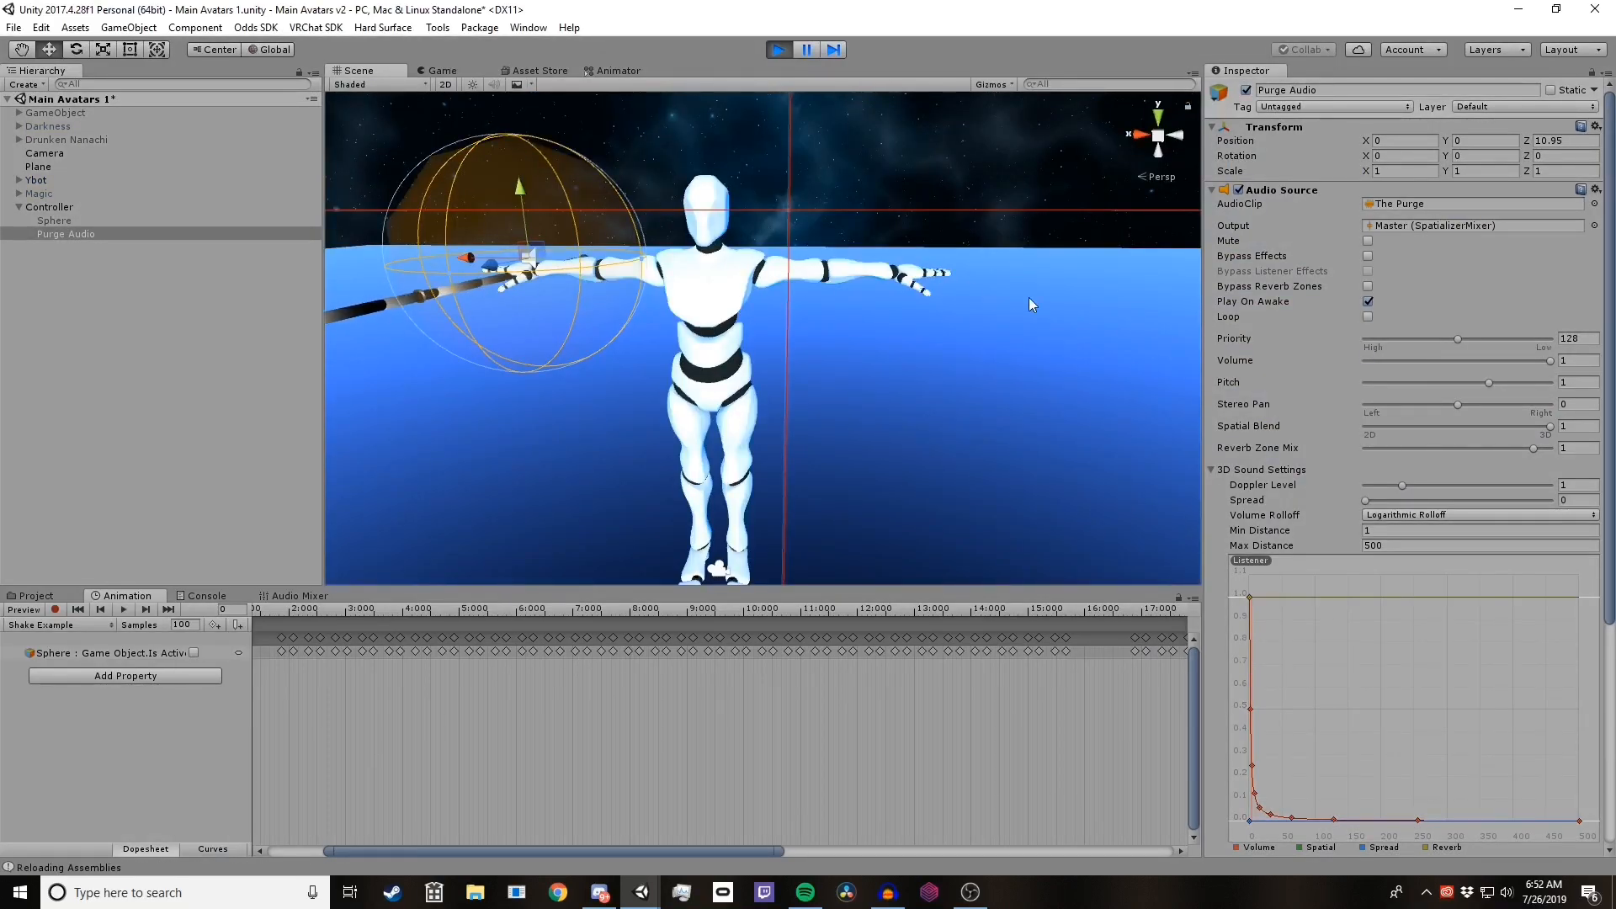
mouse_move(1089, 370)
right_mouse_down()
mouse_move(998, 327)
mouse_move(1021, 267)
mouse_move(1059, 381)
right_mouse_up()
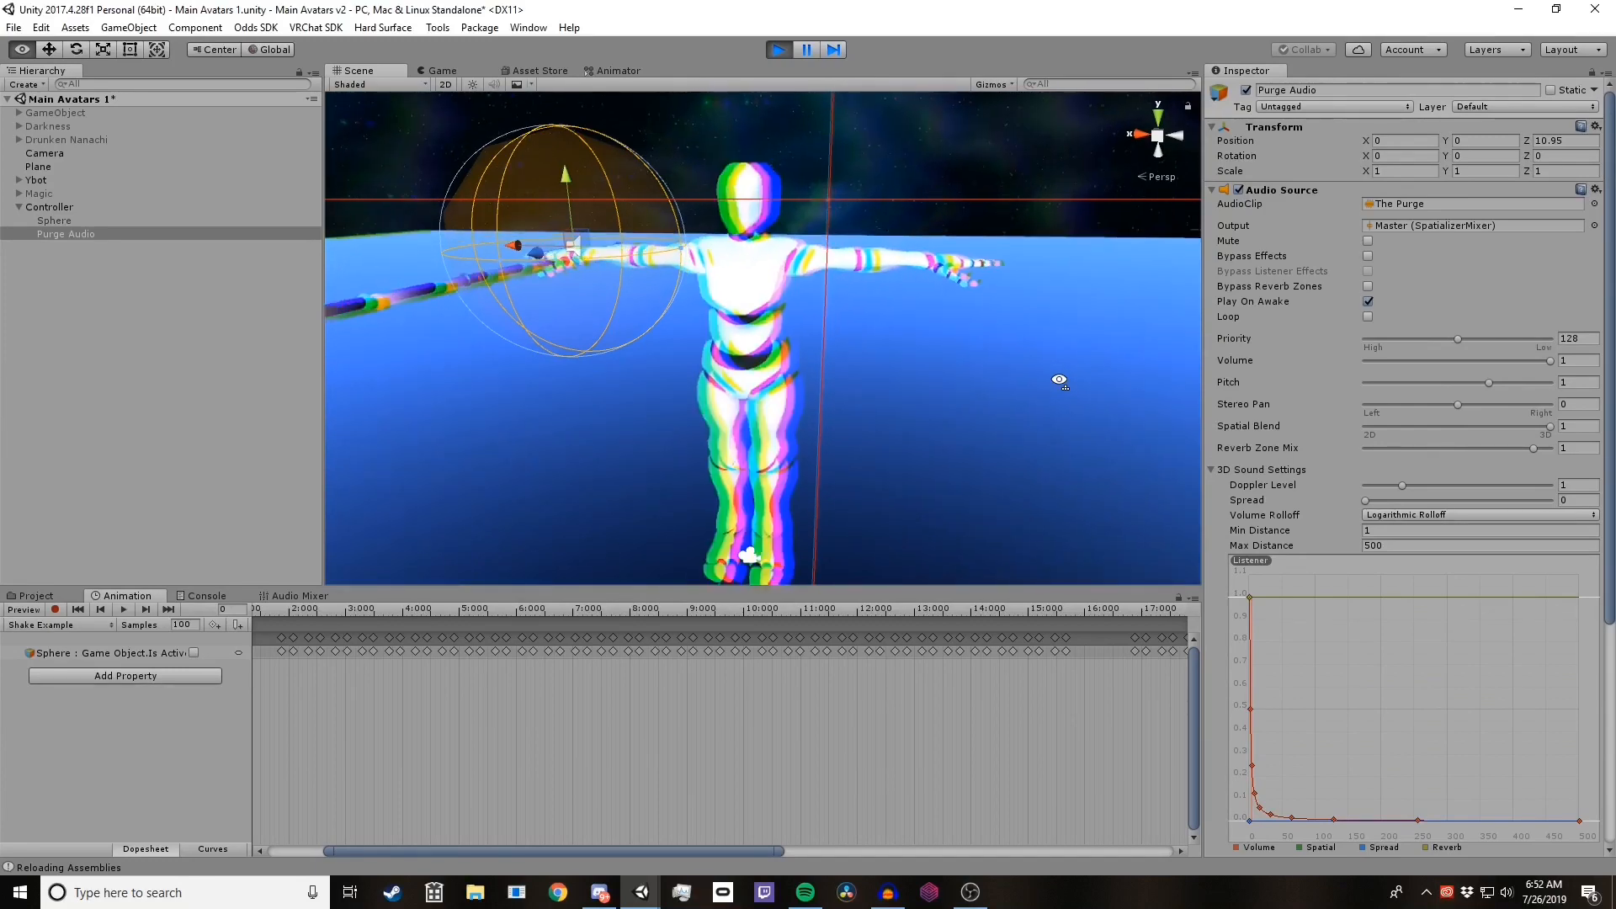
right_click_drag(1059, 381, 1015, 349)
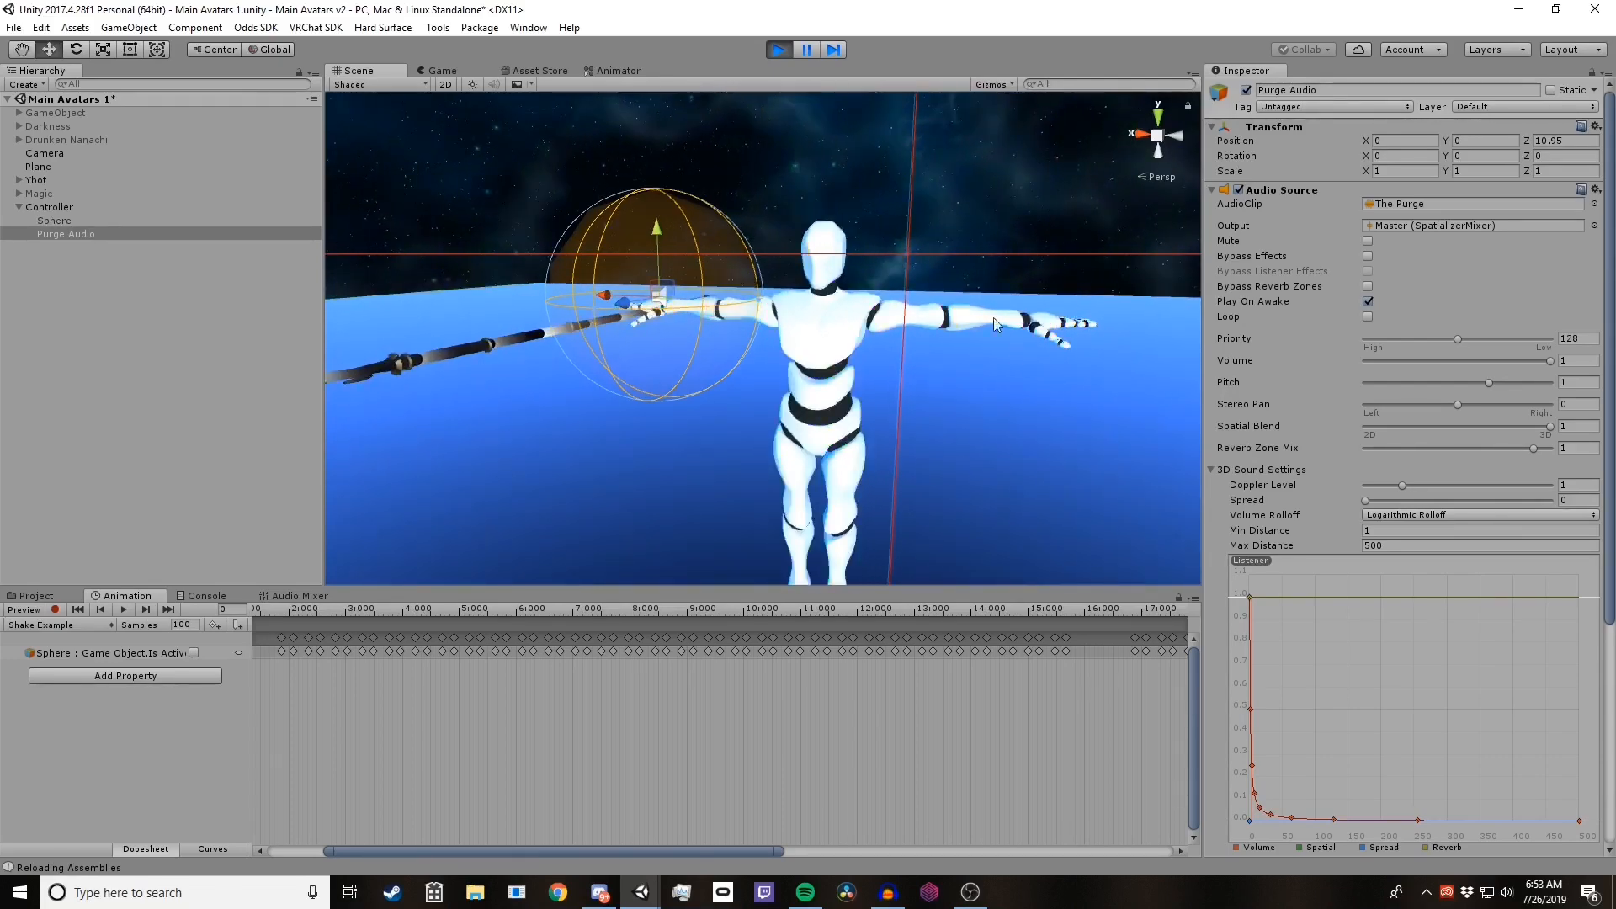
left_click(777, 49)
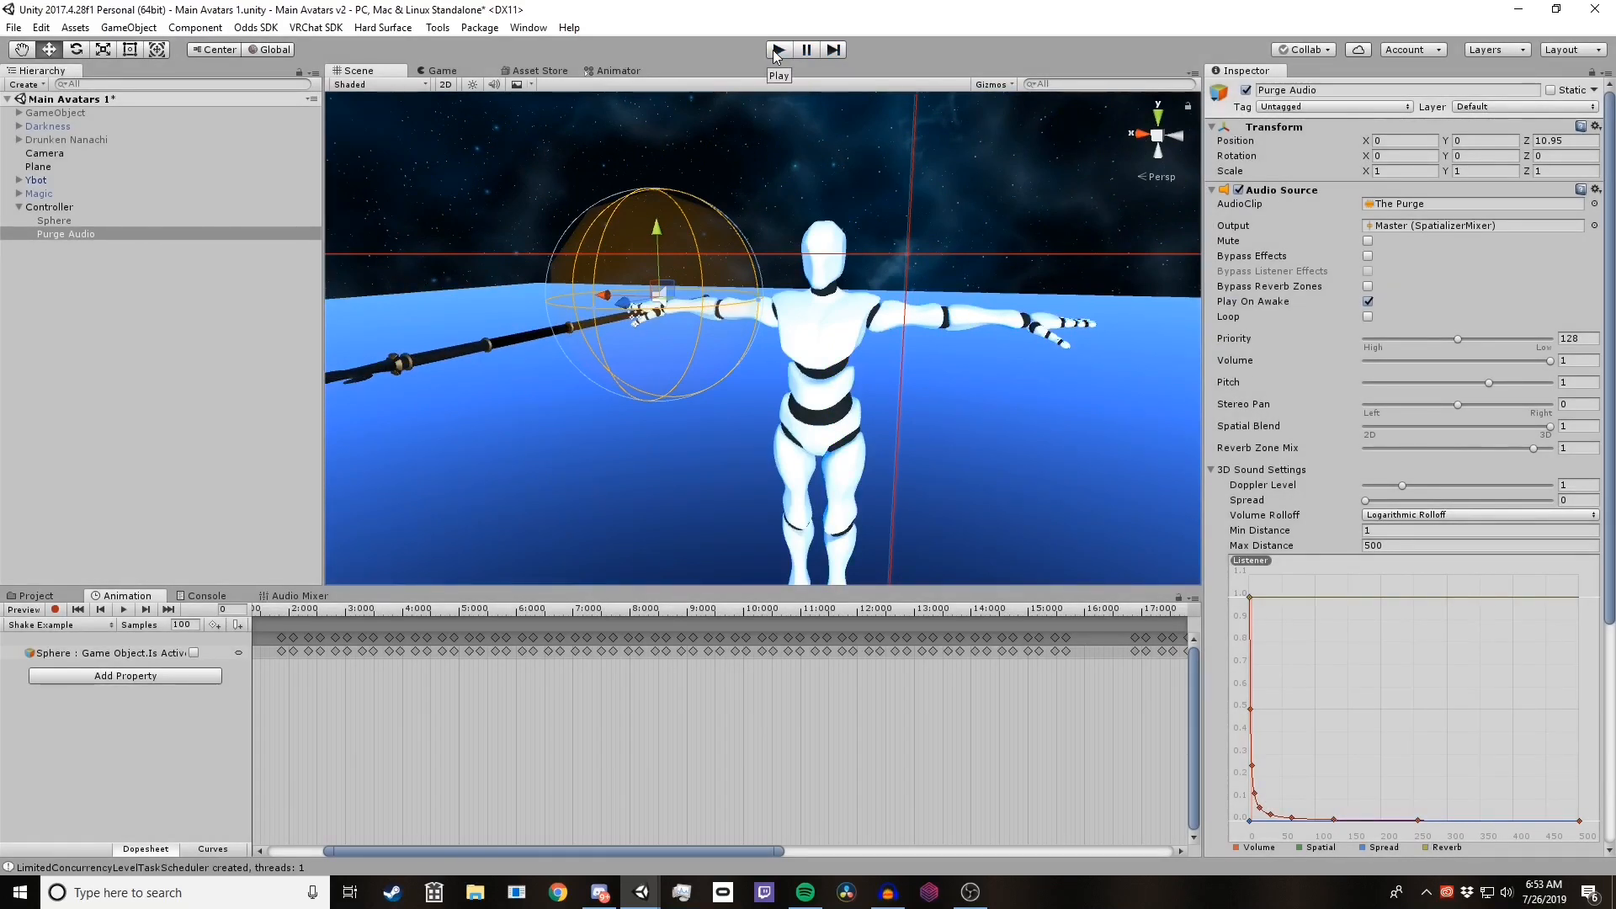
Step: Scrub the Shake Example animation to frame 569 to preview the sphere's keyed activation
scroll(491, 645, "up", 3)
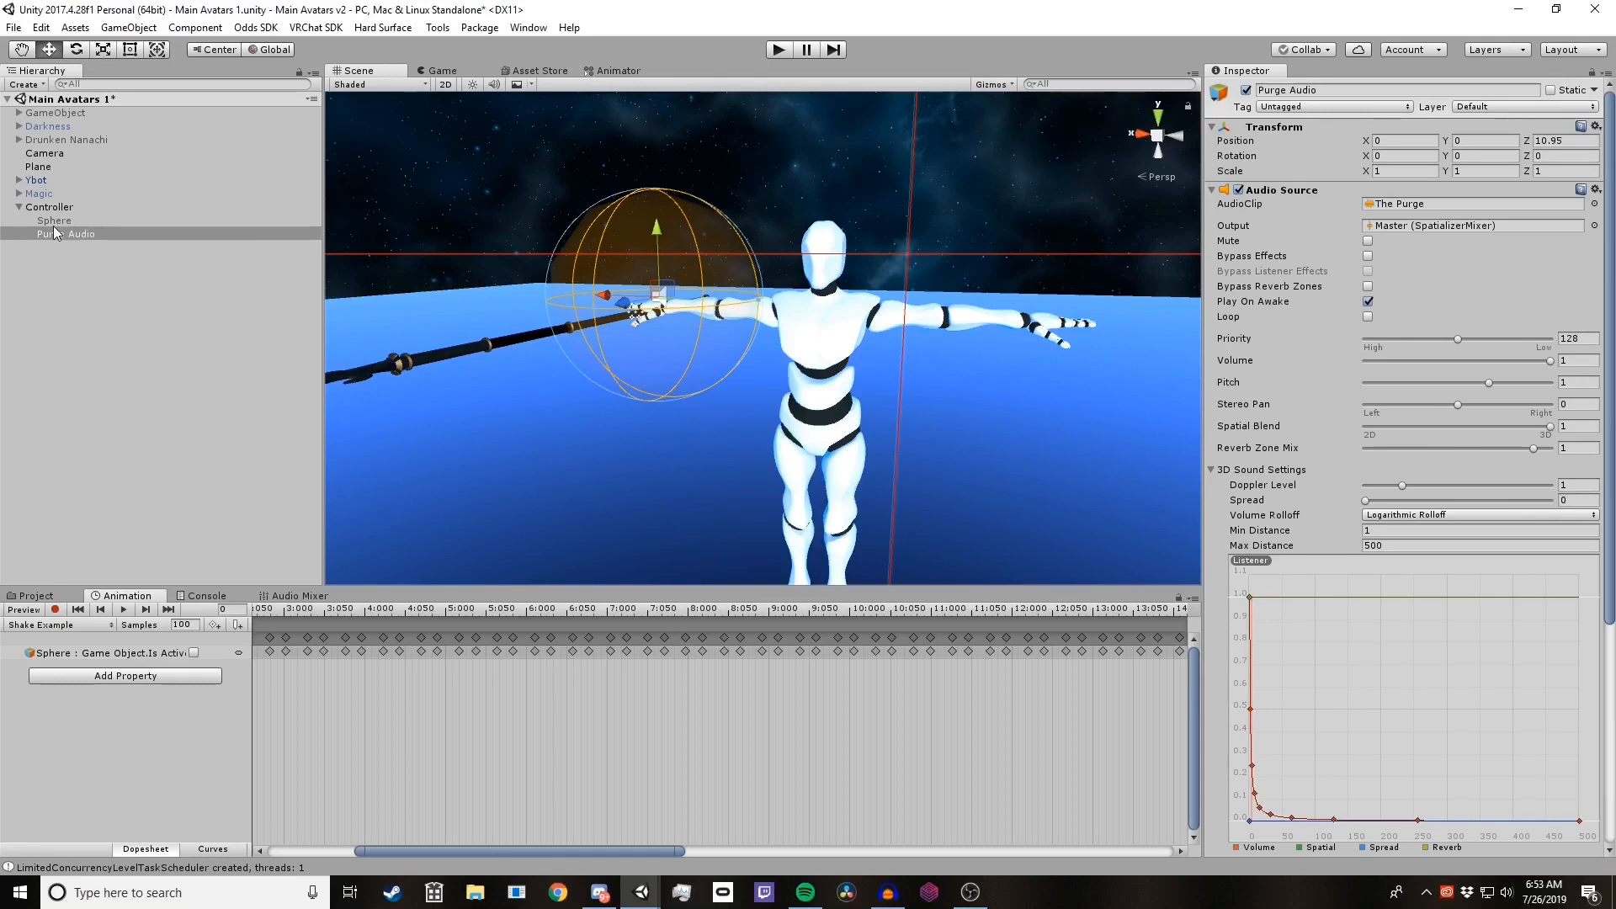
left_click_drag(433, 617, 505, 693)
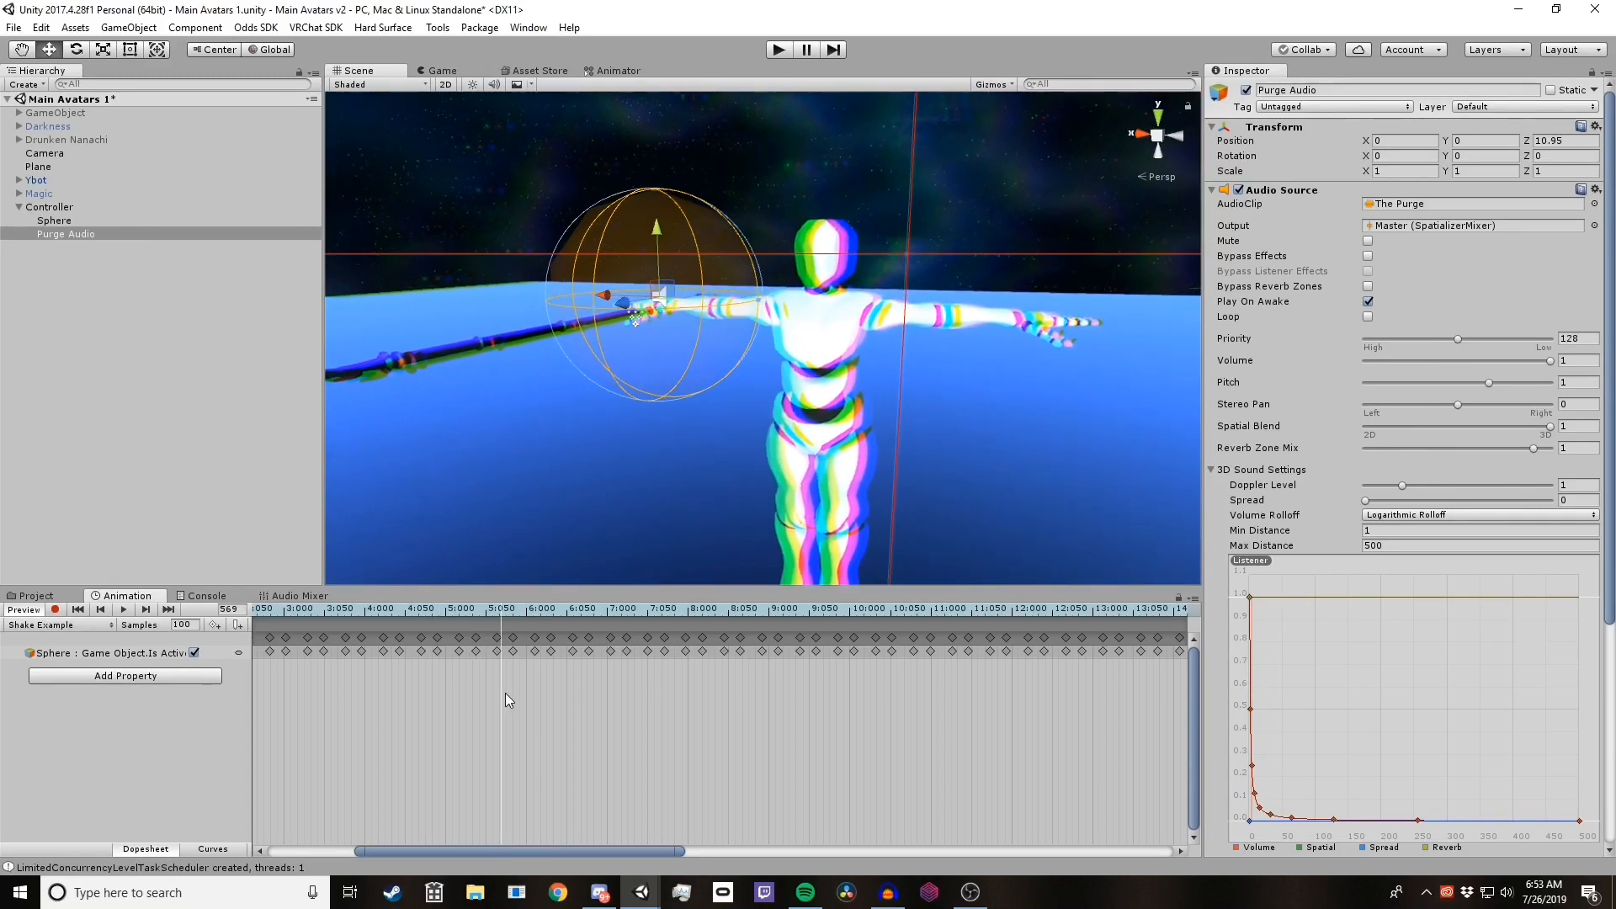